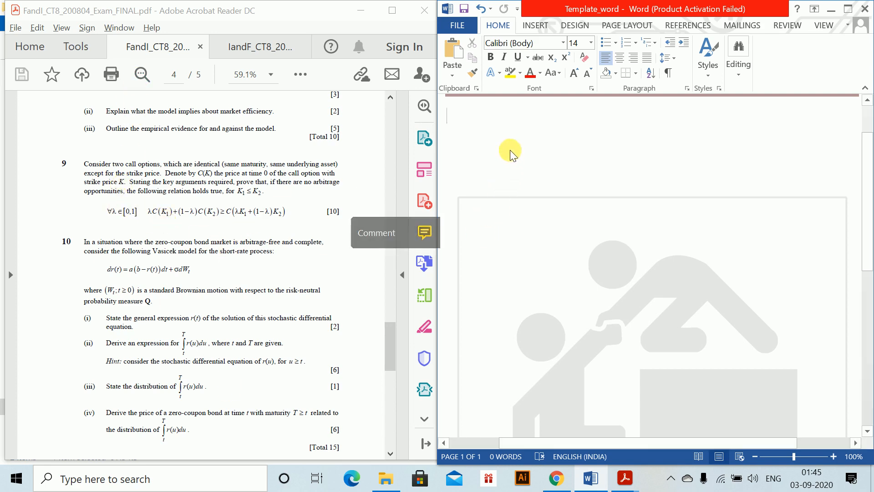
- Enter the heading "Question 1." at the start of the blank document
text(Q)
key(BackSpace)
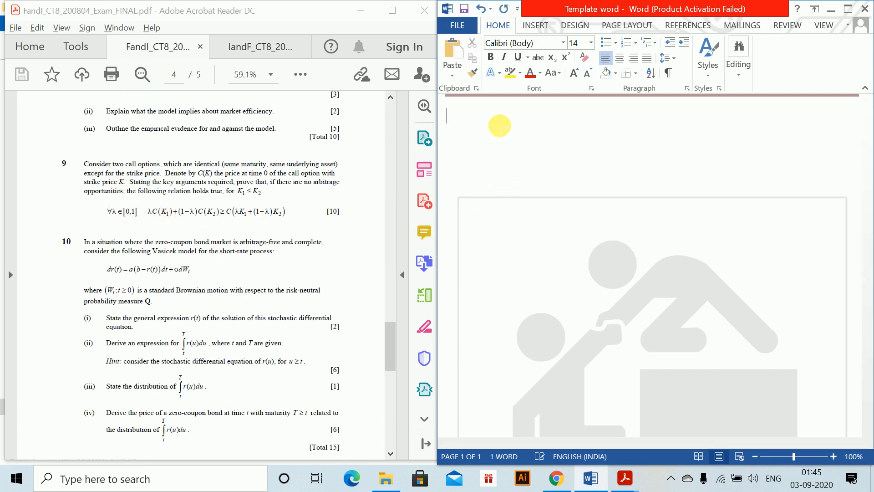
text(Question 1.)
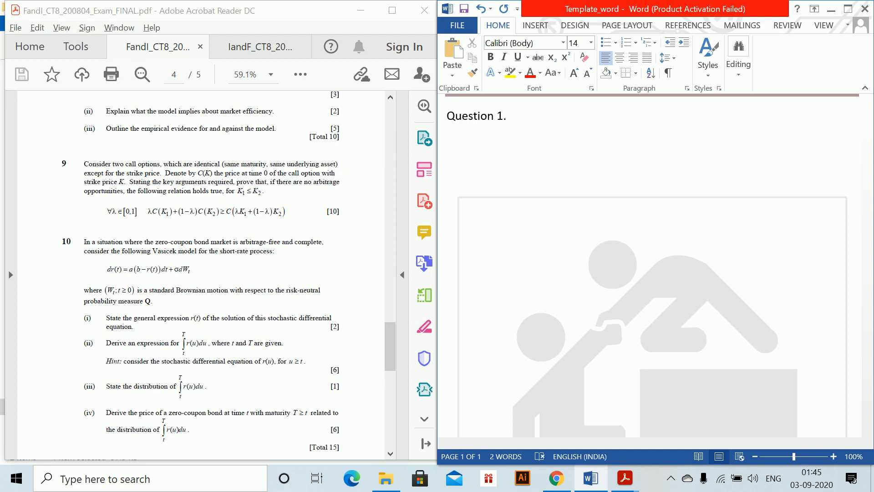
- Write the sentence "Suppose that the result doesn't hold ie." on its own line below the heading
text(Suppose that the result)
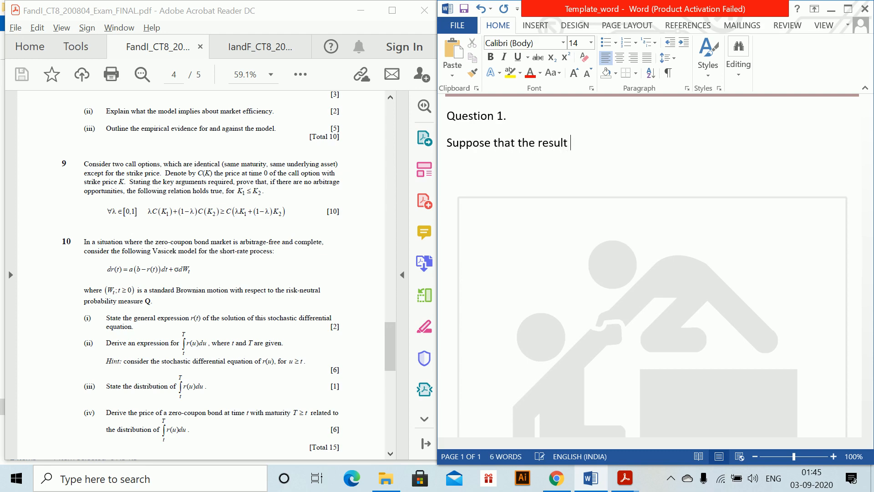
text( doesn't hold for)
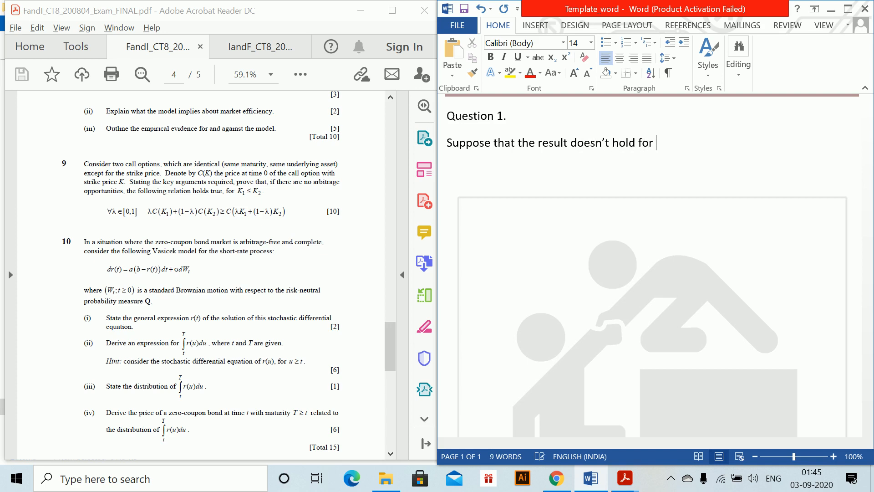
text( som)
key(BackSpace)
key(BackSpace)
key(BackSpace)
key(BackSpace)
key(BackSpace)
key(BackSpace)
key(BackSpace)
text(ie.)
key(Return)
- Insert an equation reading "some λ ε [0,1]" on the line below the sentence
key(alt+equal)
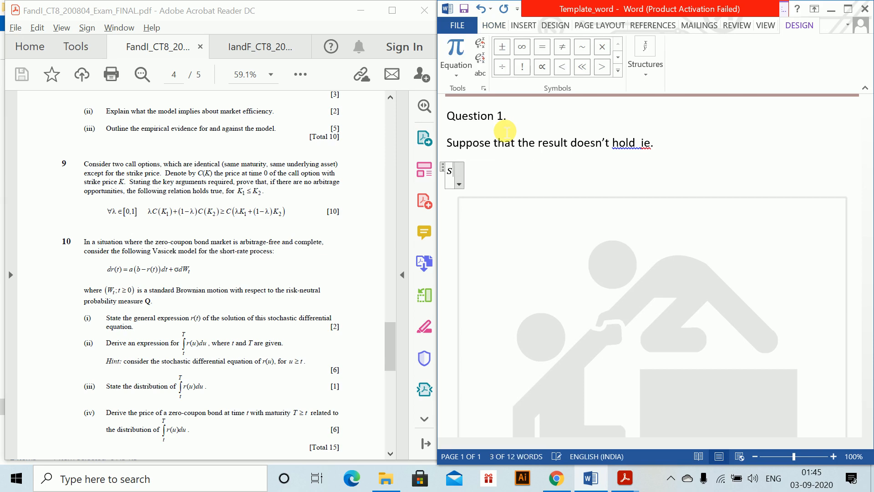
text(some \lo)
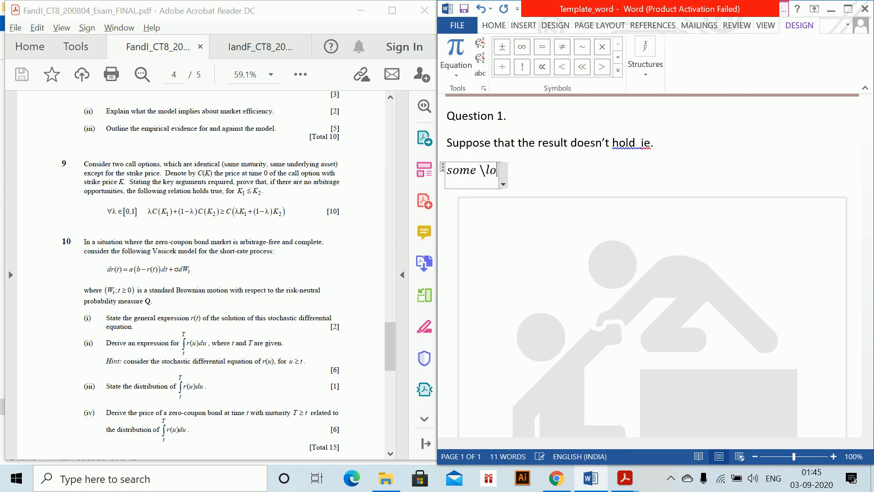
text(ambda )
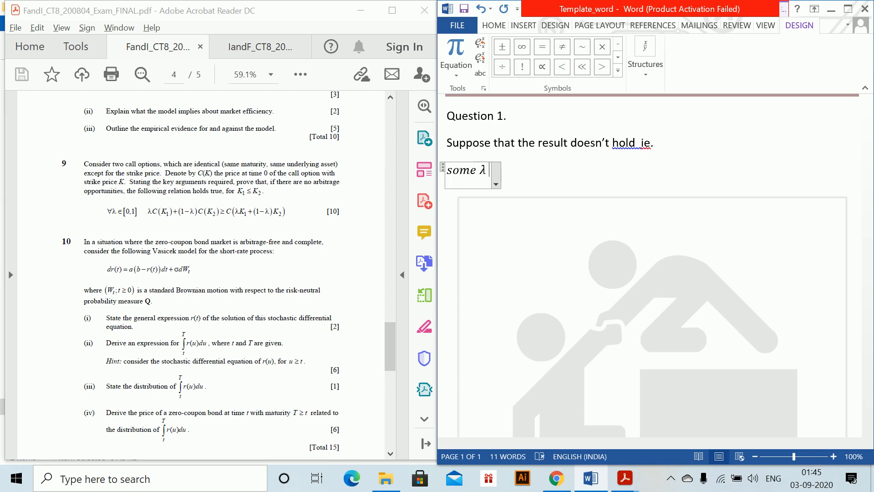
text( \vare)
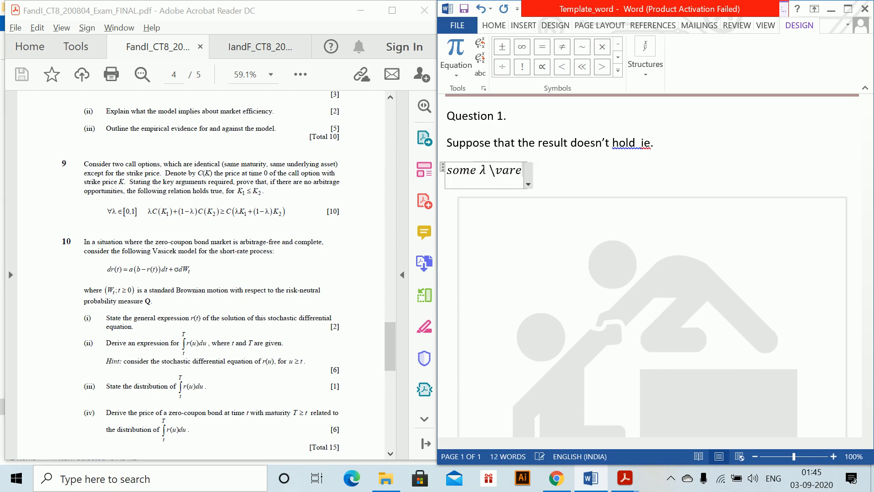
text(psilon )
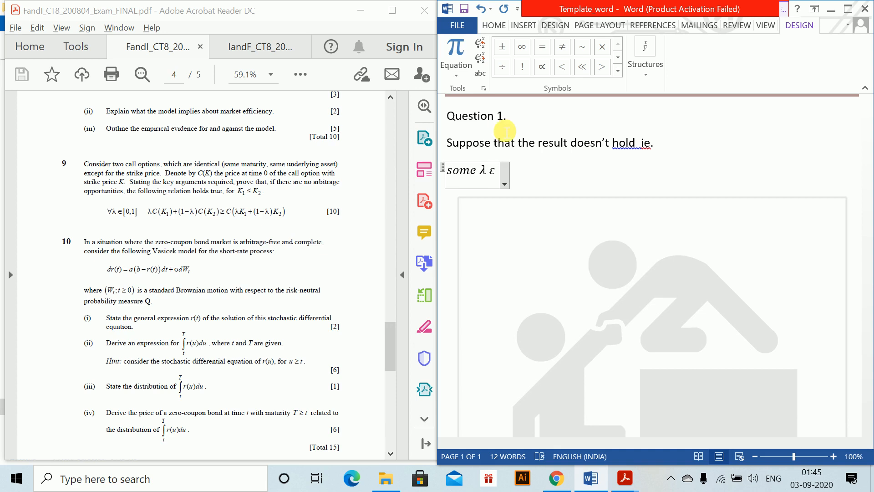
text( [0,1)
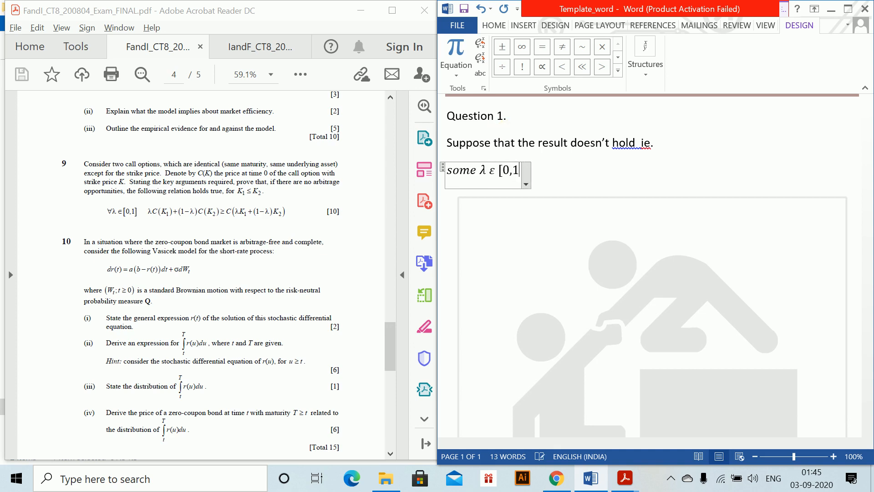
text(])
key(Return)
- Begin a new equation below with the term λC(K₁) followed by a plus sign
key(alt+equal)
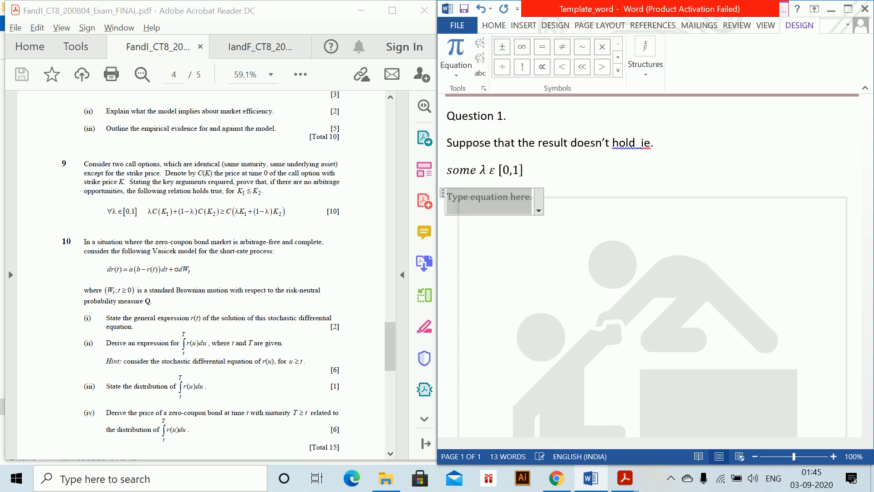
text(\lmabda)
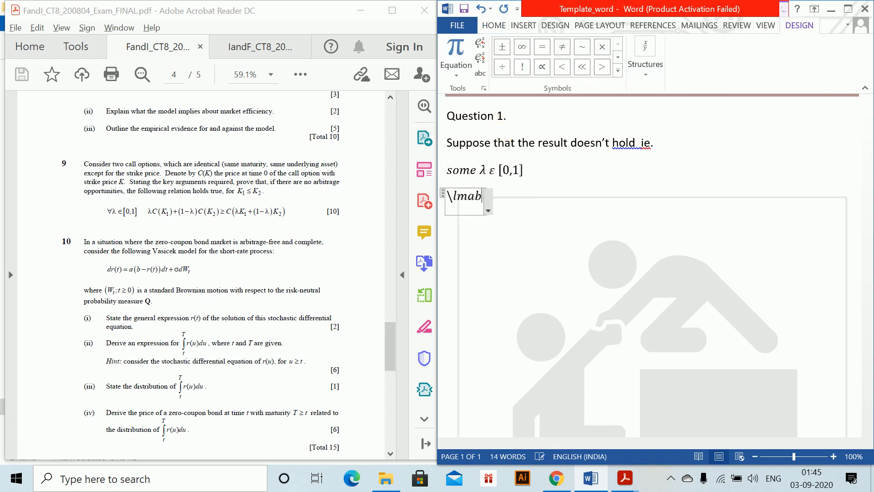
key(BackSpace)
key(BackSpace)
key(BackSpace)
key(BackSpace)
key(BackSpace)
key(BackSpace)
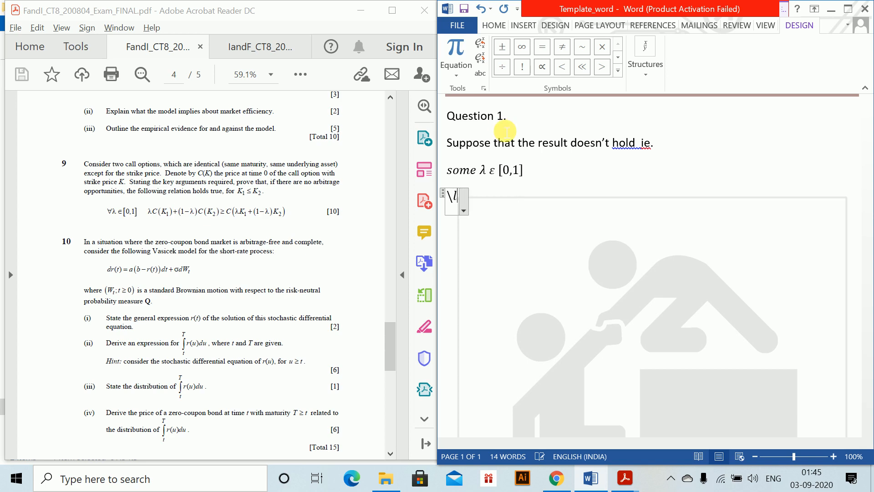
text(ambda )
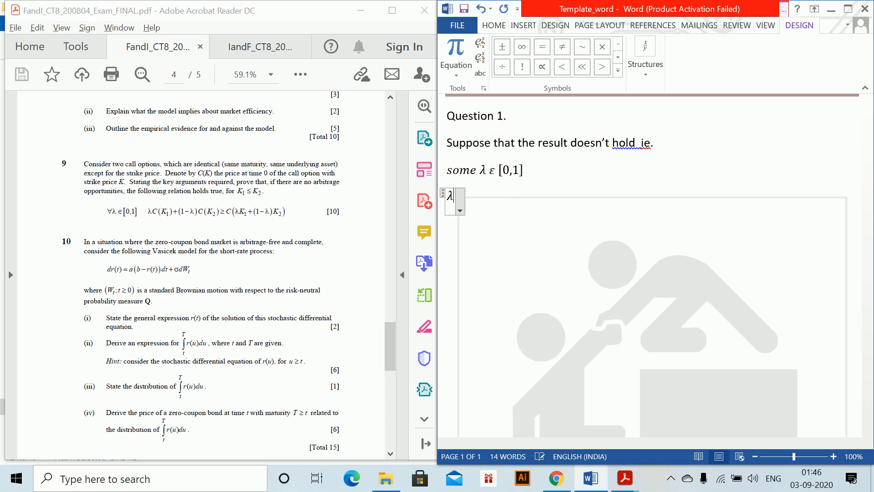
text(C(K)
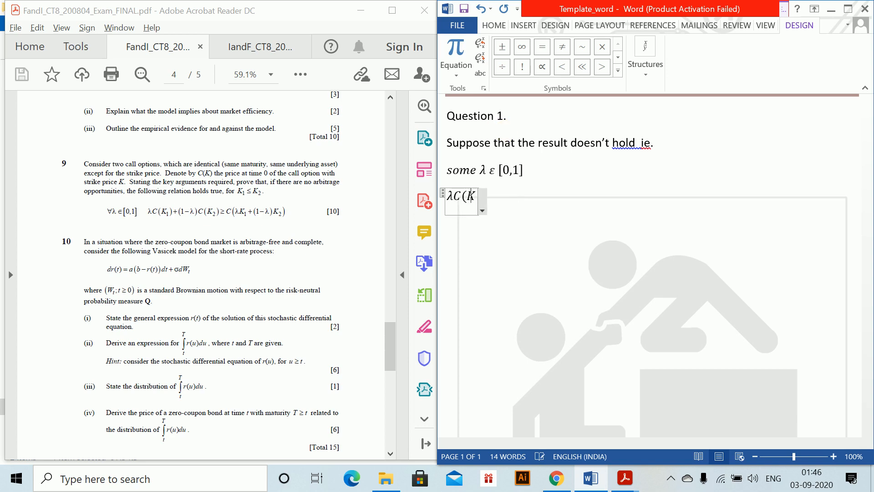
text(_1) +)
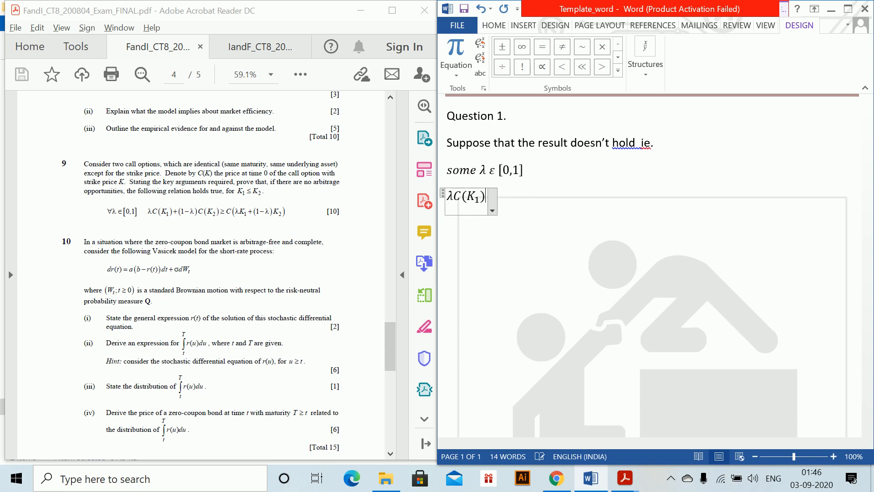
- Add the term (1 − λ)C(K₂) to the equation, with K₂ enclosed in parentheses
text((1-)
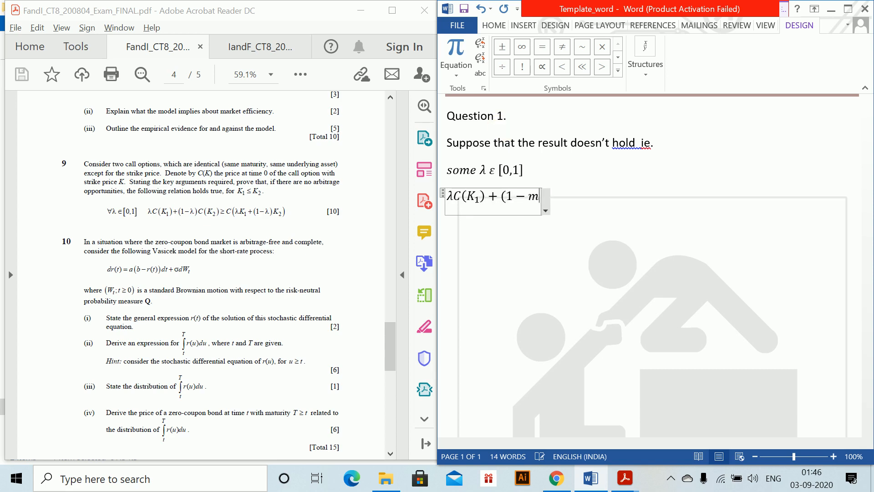
text(\la)
text(mbda )
text()C)
text(K_2)
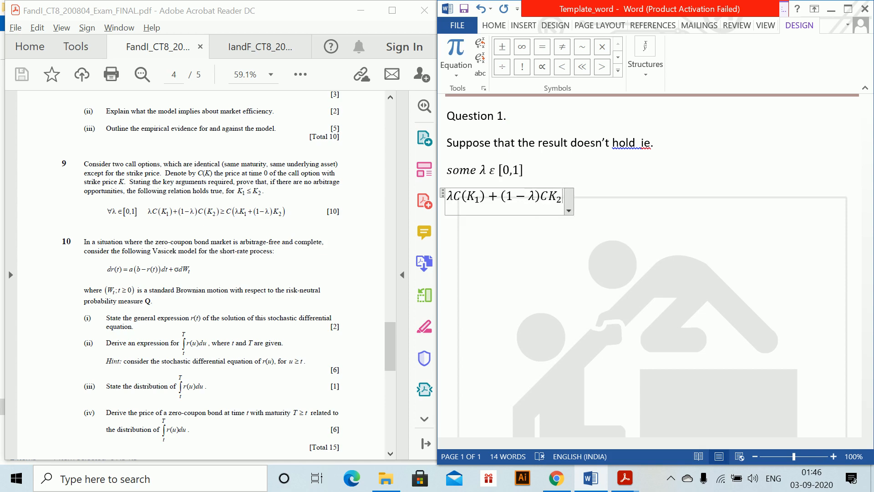
key(Left)
key(Left)
key(Left)
text(()
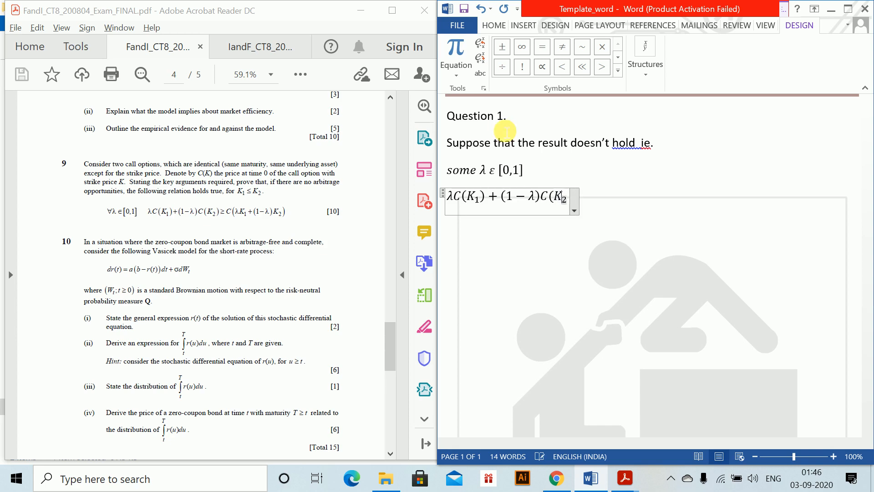
text())
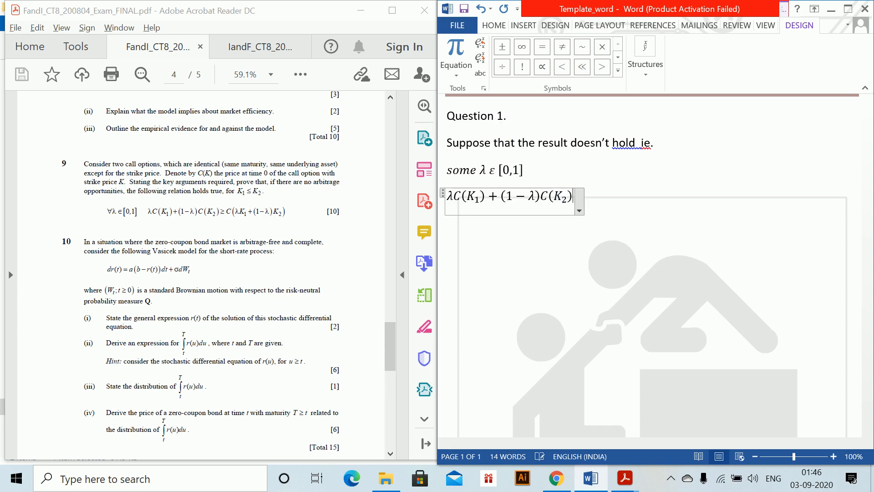
- Continue the equation with a less-than sign and the opening of the combined call price, C(λK₁
text(<C()
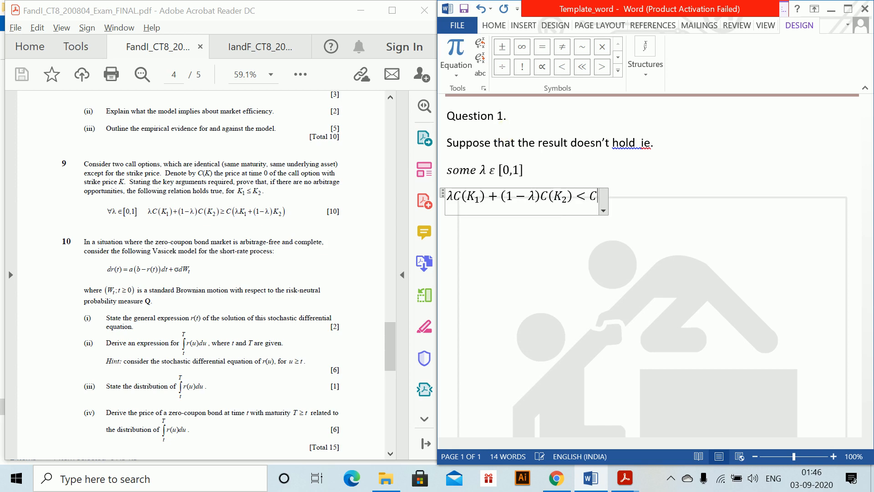
text(\lam)
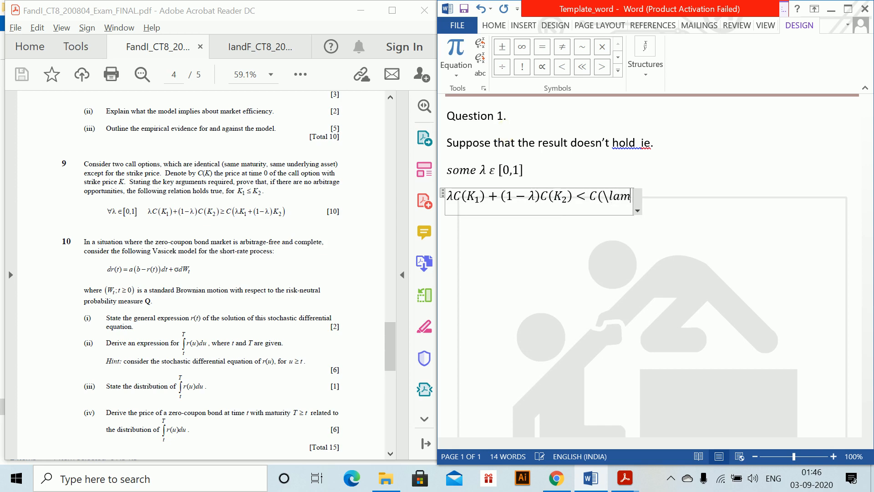
text(bda K_1)
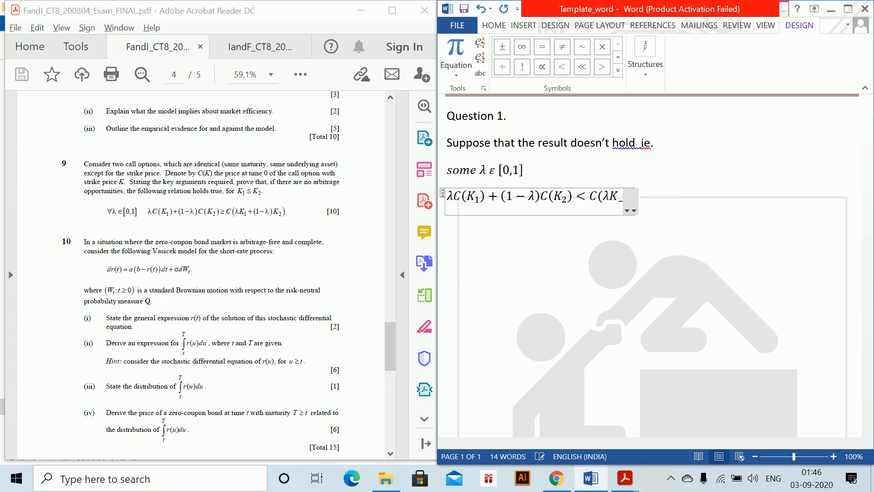
key(shift+Left)
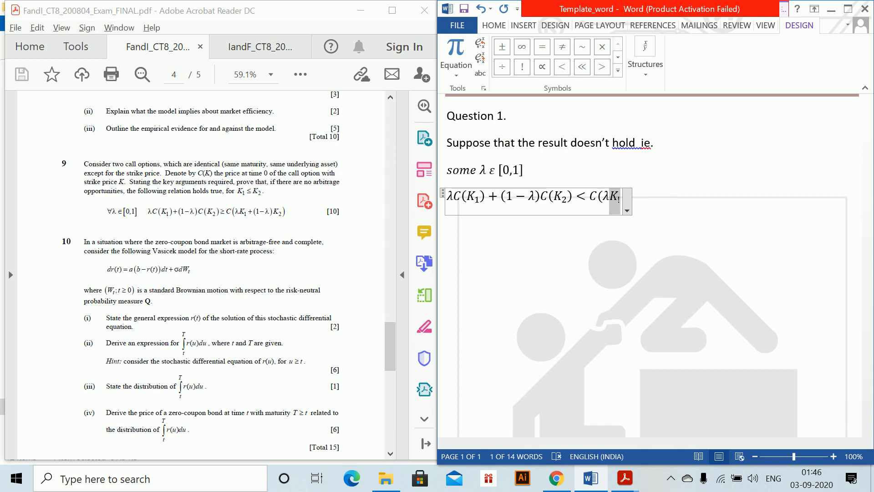
key(BackSpace)
text(LK)
key(BackSpace)
key(BackSpace)
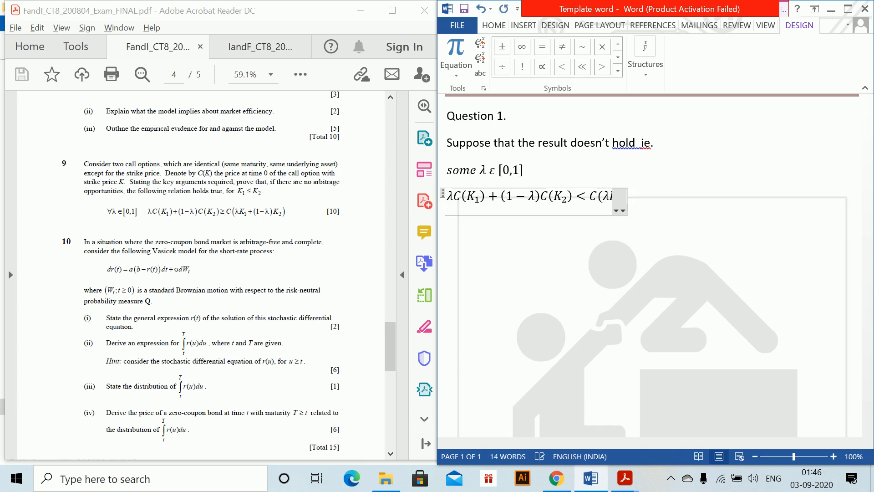
text(K_1)
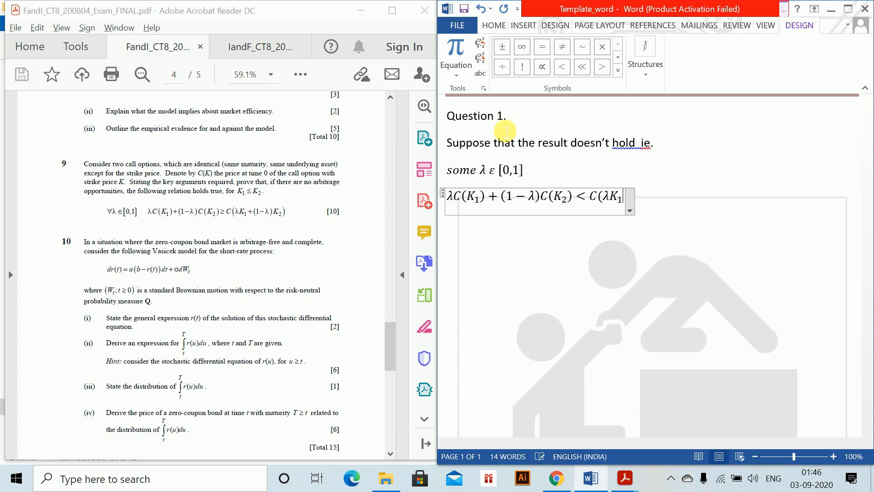
- Complete the inequality's right-hand side with + (1 − λ)K₂) and start a new text line below it
key(Right)
text(+)
text(()
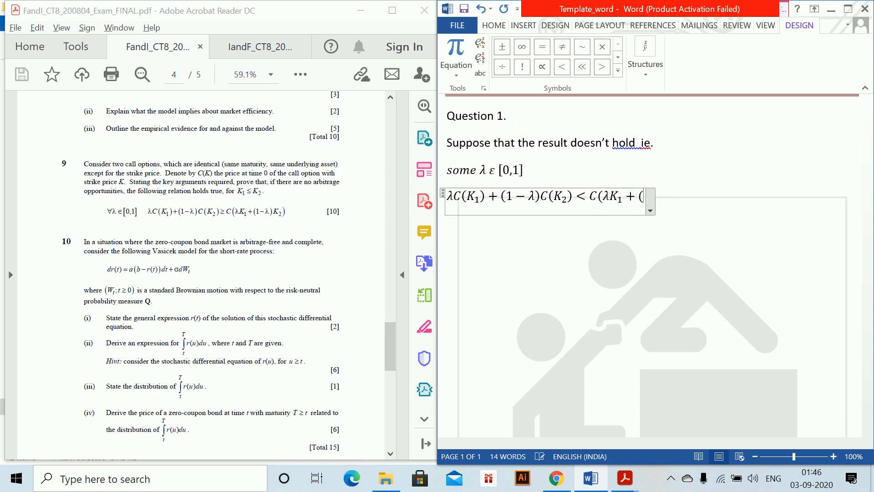
text(1-\lambda )
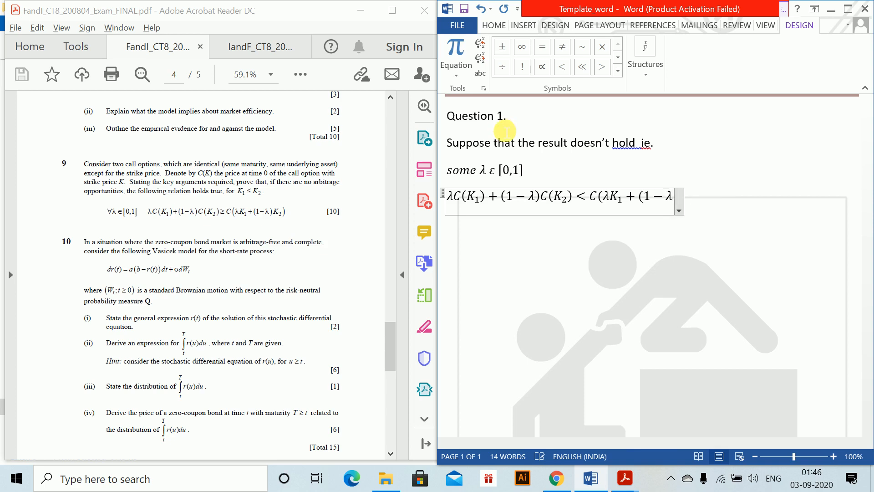
text()K)
text(_2))
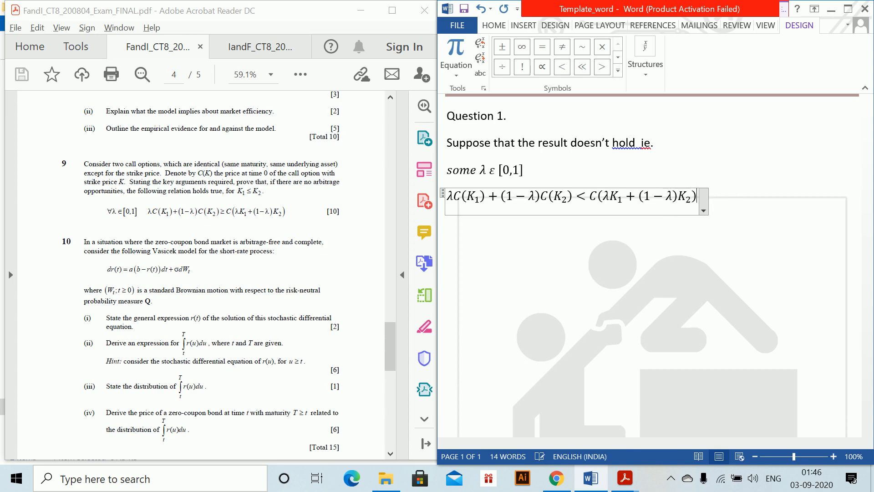
key(Right)
key(Return)
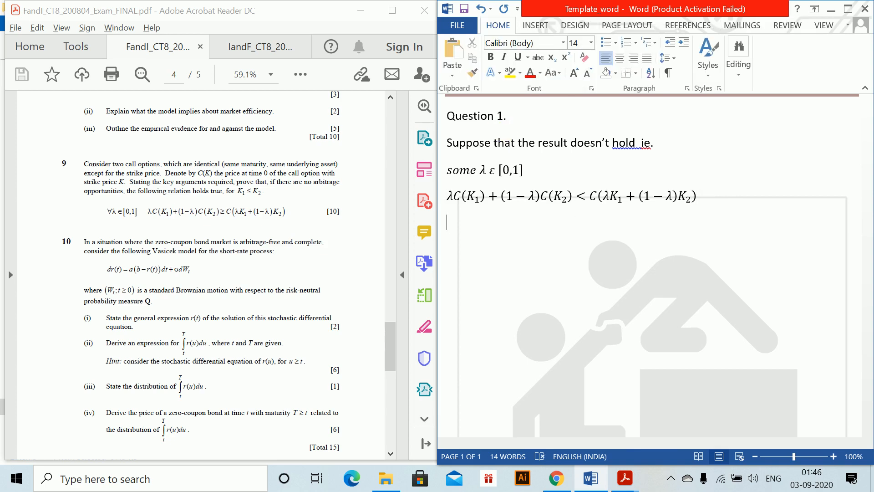
- Write the line "Consider the following investment strategy at time 0:" below the inequality
text(Consider the fo)
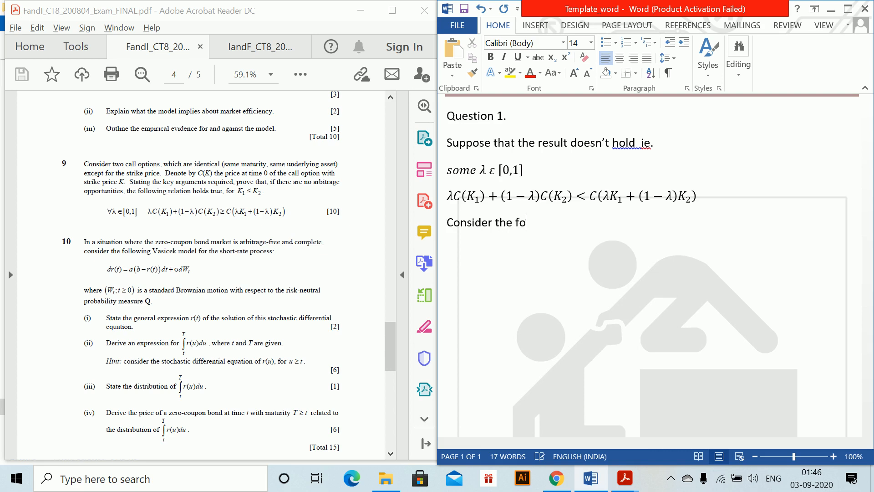
text(llowing investment)
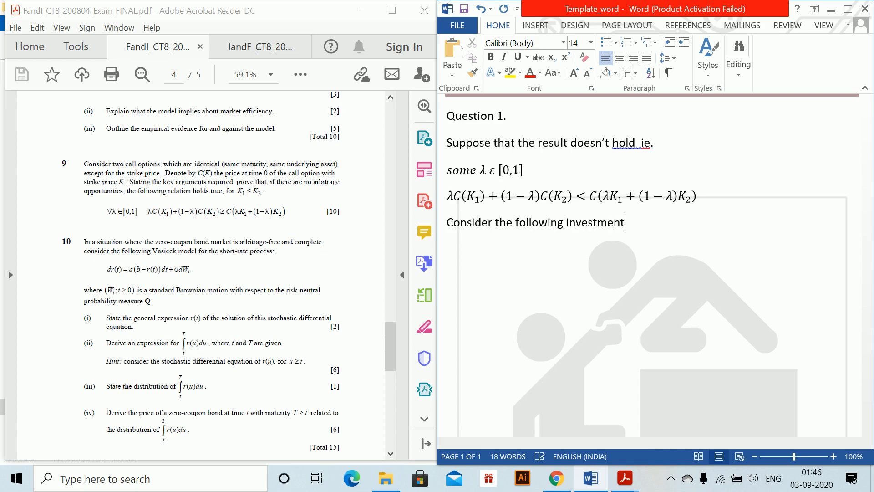
text( strategy at time 0:)
key(Return)
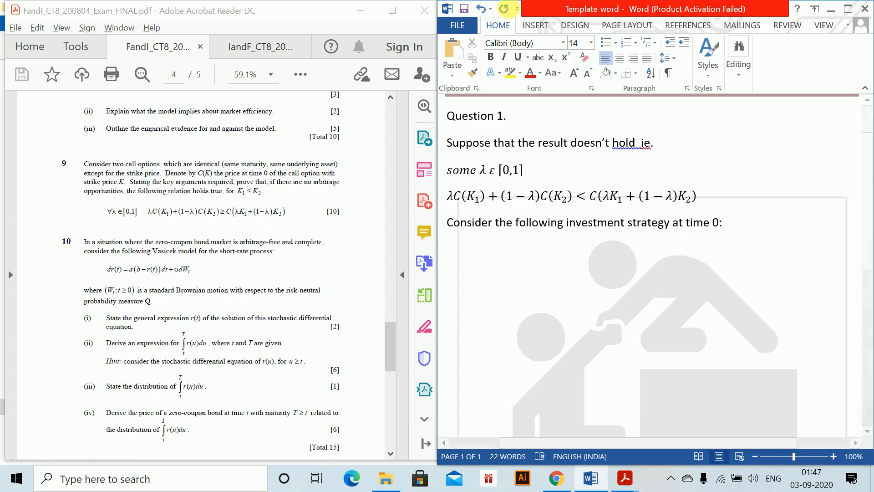
- Start a bulleted list below the strategy line with the item "buy λ calls with strike price K₁", writing λ and K₁ as inline equations
click(604, 47)
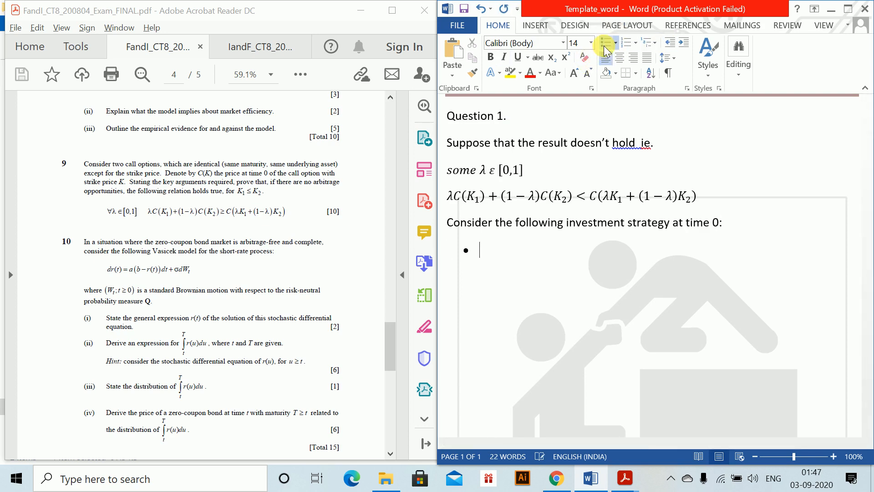
text(buy)
key(alt+equal)
text(\lambda)
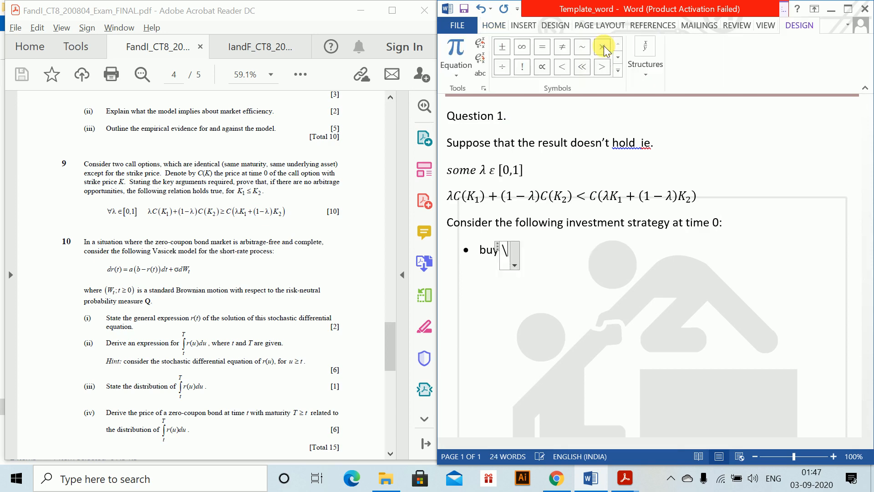
key(Right)
text(c)
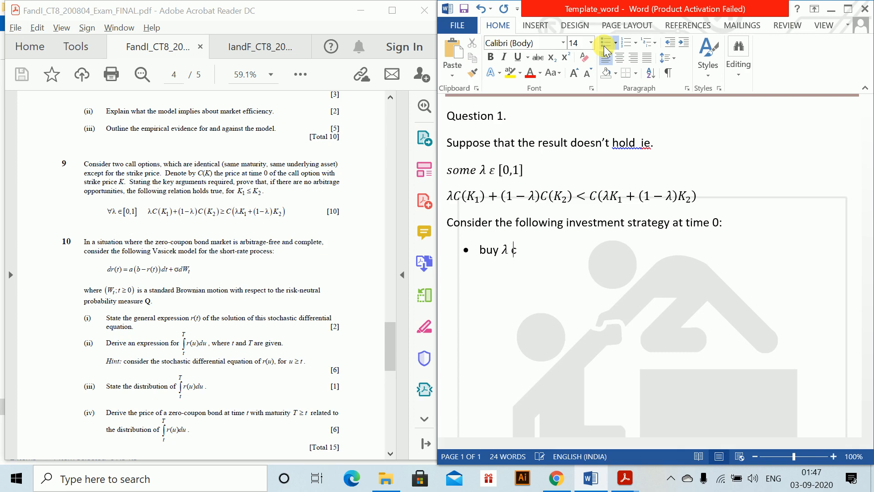
text(alls with strike price)
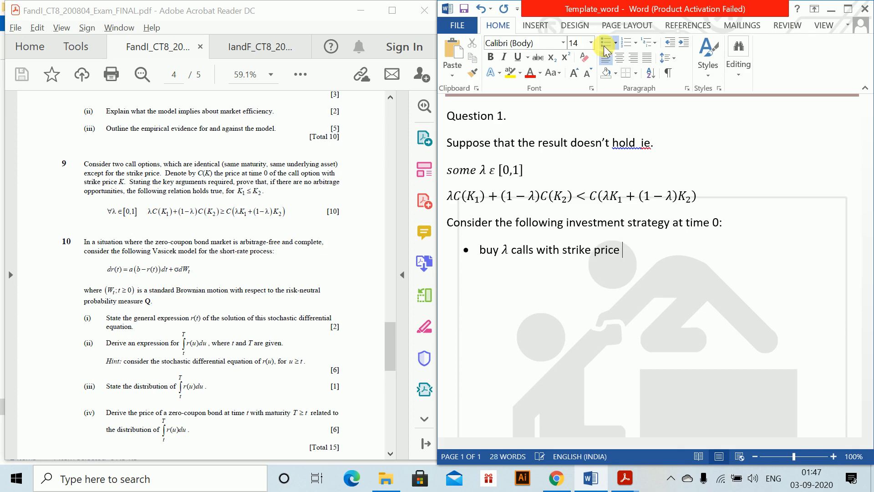
key(alt+equal)
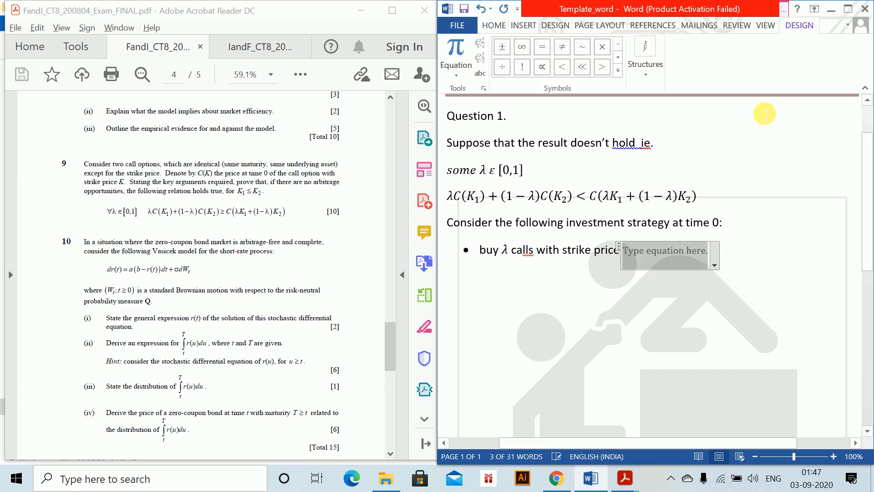
text(K_1)
key(Return)
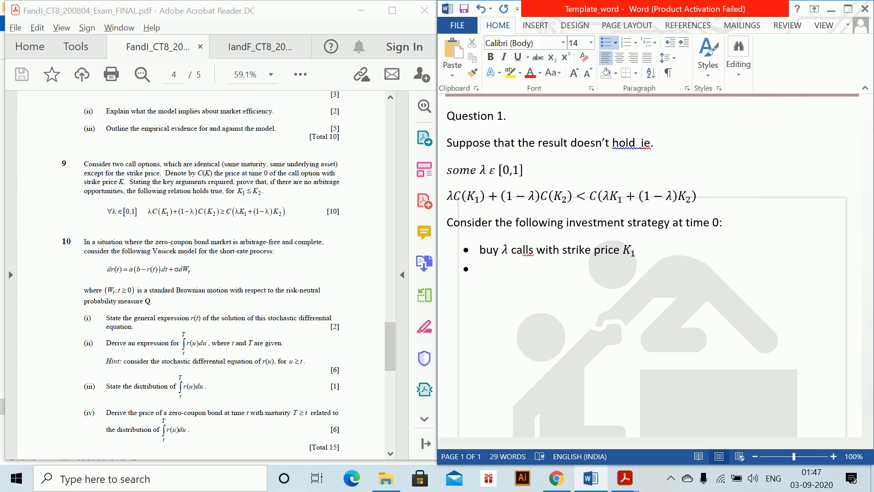
- Begin the second bullet with "buy (1 − λ) calls", copying the factor (1 − λ) from the inequality above
text(buy)
click(513, 196)
drag(500, 197, 535, 200)
key(ctrl+c)
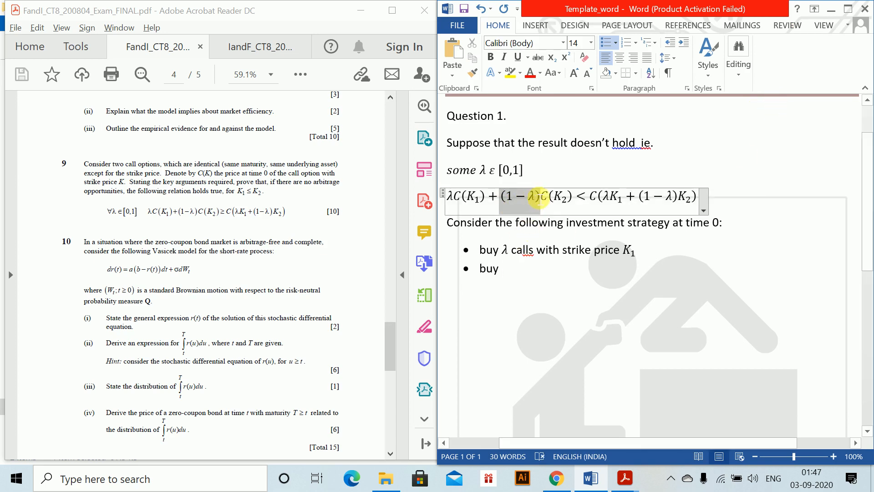
click(517, 272)
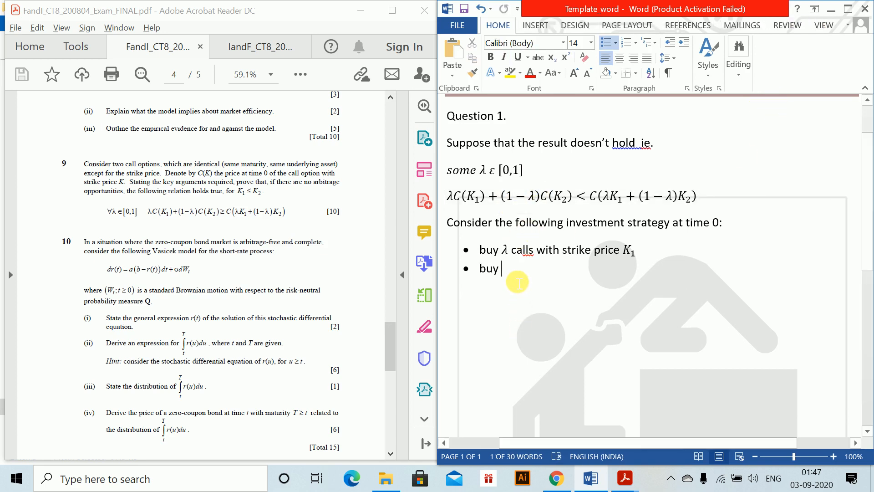
key(ctrl+v)
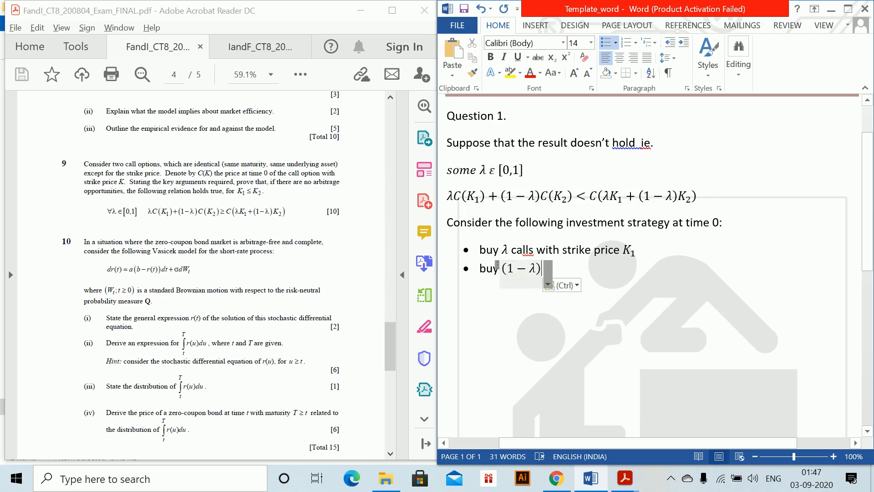
text(calls)
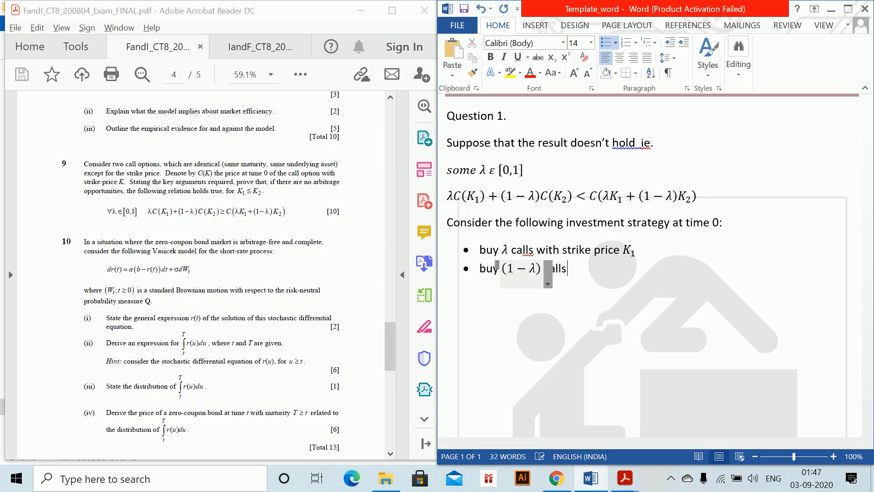
- Complete the second bullet with "with strike price K₂", using an inline equation for K₂, and start a third bullet
text( woth)
key(BackSpace)
key(BackSpace)
key(BackSpace)
text(ith strike pro)
key(BackSpace)
text(ice)
key(alt+equal)
text(K)
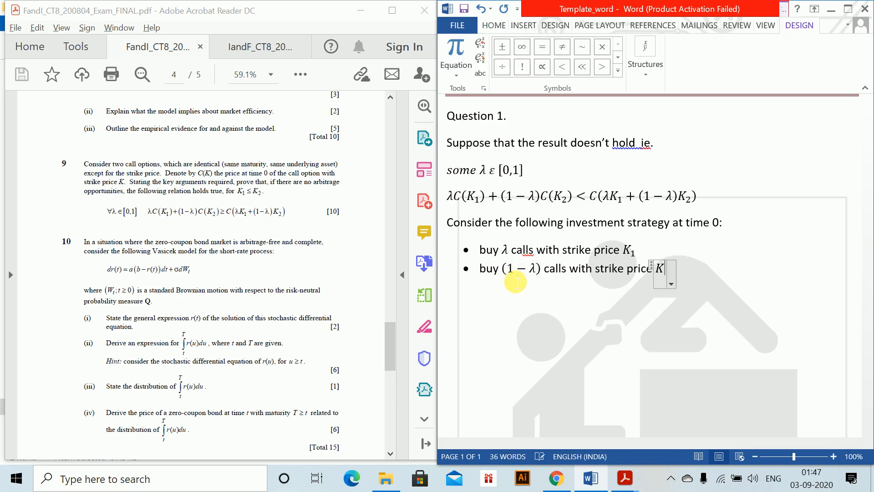
text(_2)
key(Right)
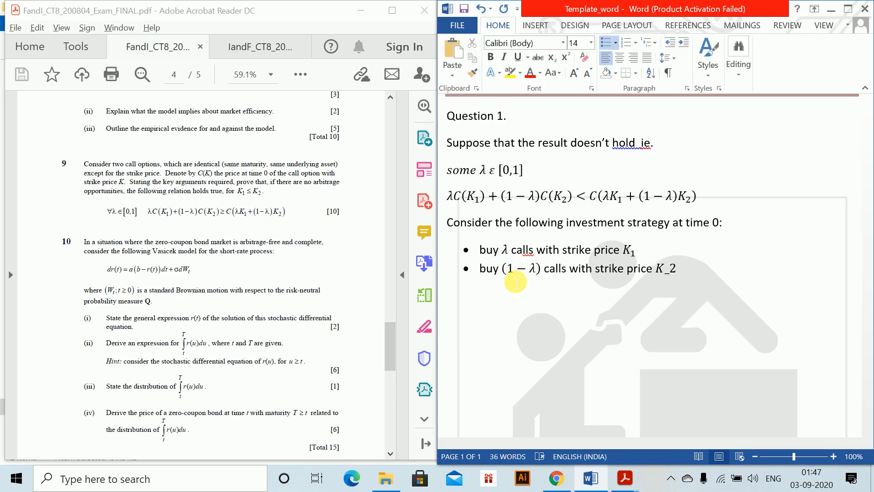
key(Return)
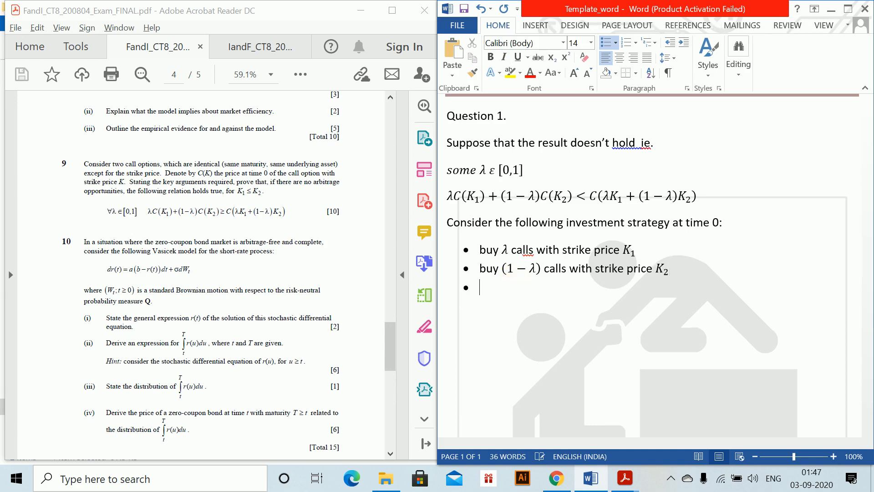
- Write the third bullet "sell 1 call with strike price λK₁ + (1 − λ)K₂", copying the expression from the inequality, and end the bulleted list
text(sell 1 cal l with st)
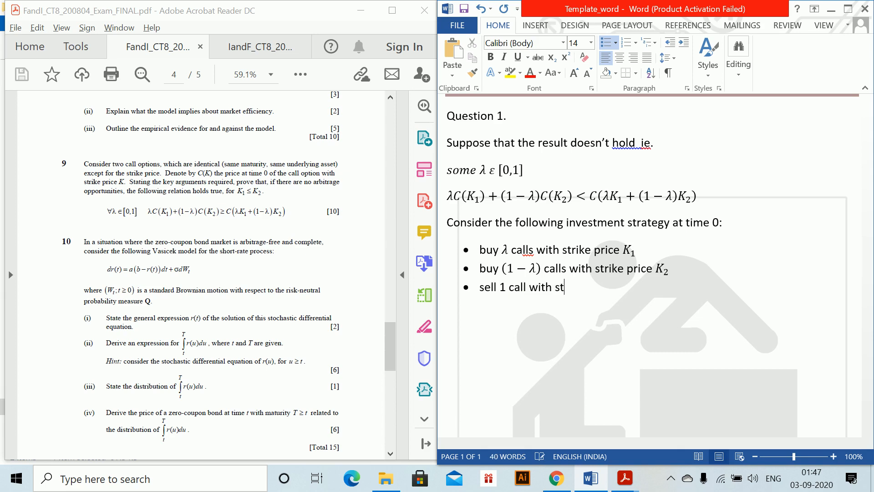
text(rike price)
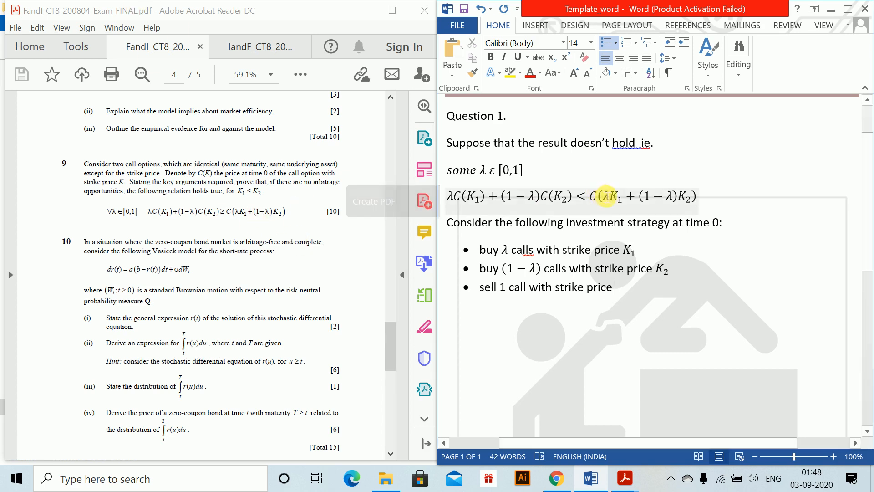
drag(604, 196, 698, 203)
key(ctrl+c)
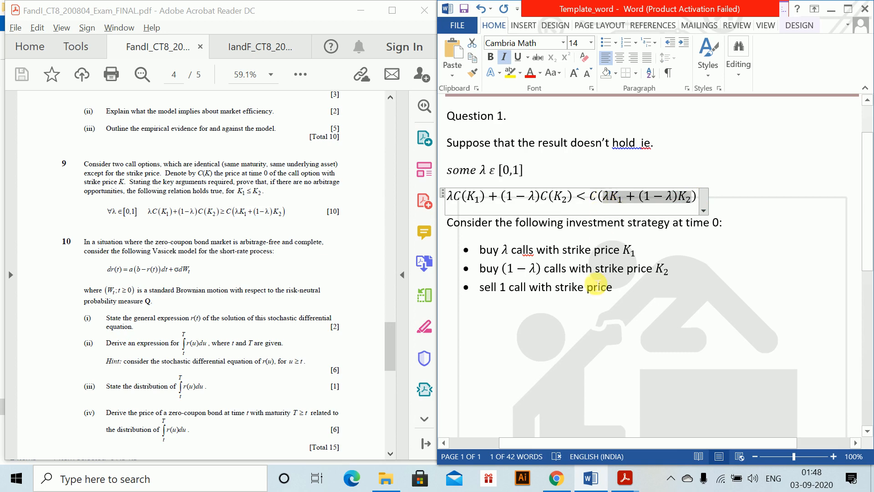
click(624, 287)
key(ctrl+v)
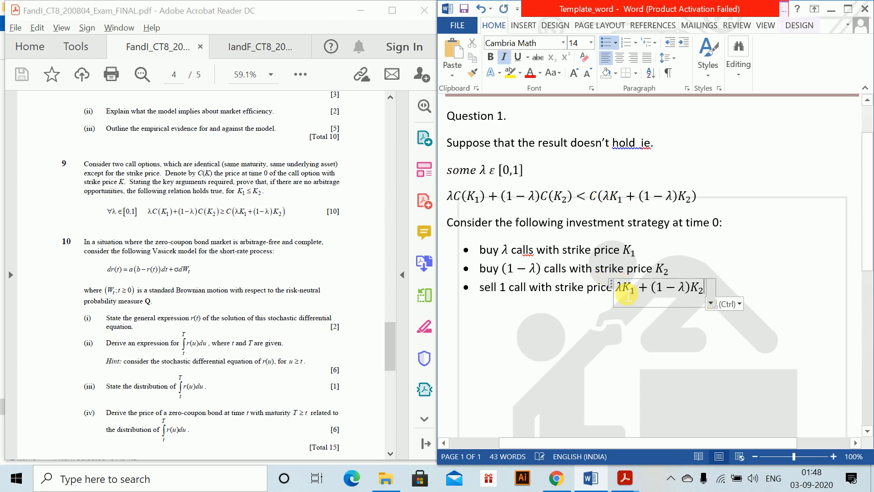
key(Right)
key(Return)
key(BackSpace)
key(BackSpace)
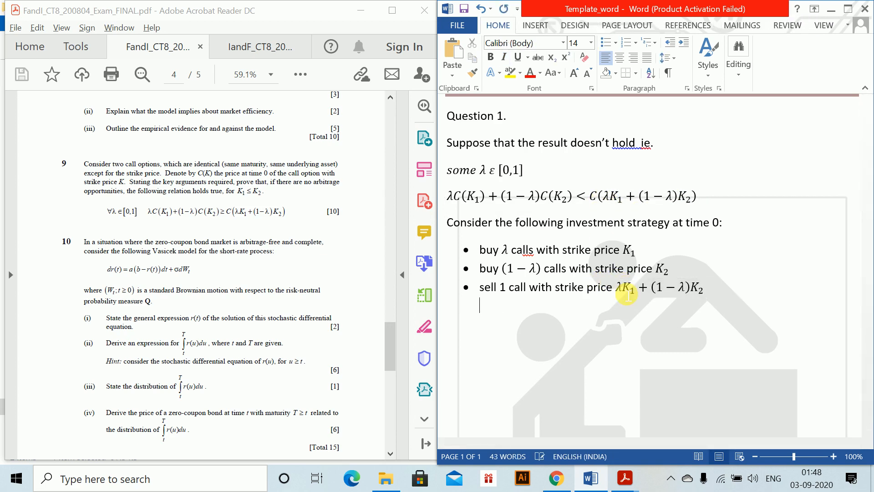
- Write the line "This strategy will result in us making immediate profit, ..." below the bullets and start a new line
text(Th)
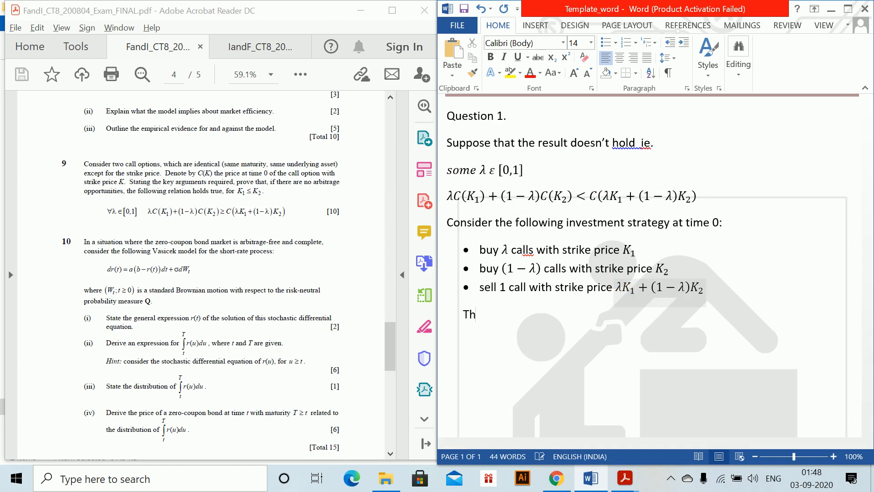
text(is strategy will )
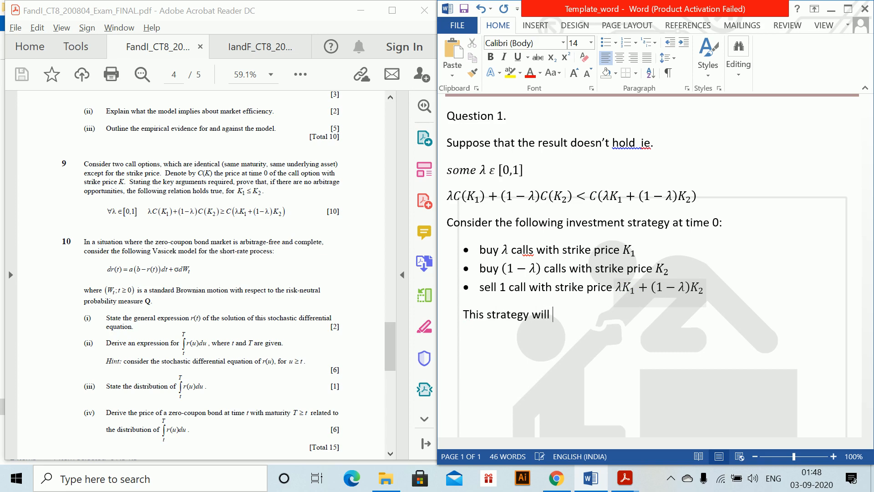
text(result in us makin)
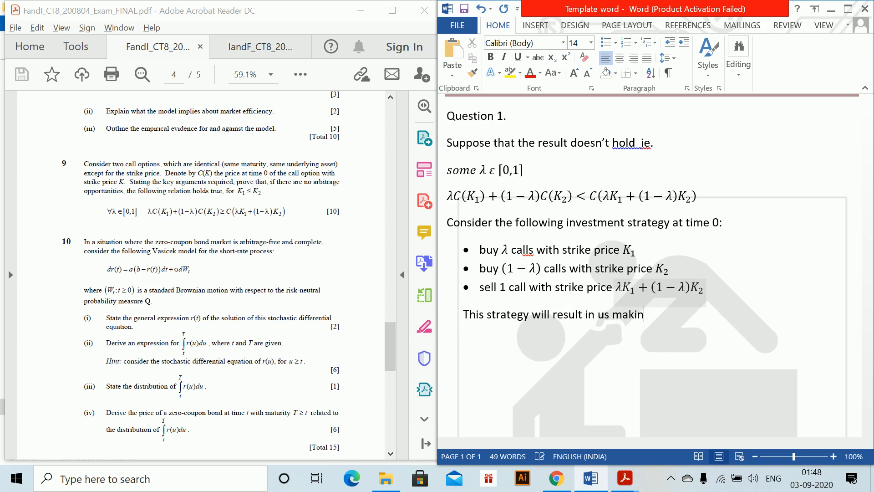
text(g immediate profit, and sinc)
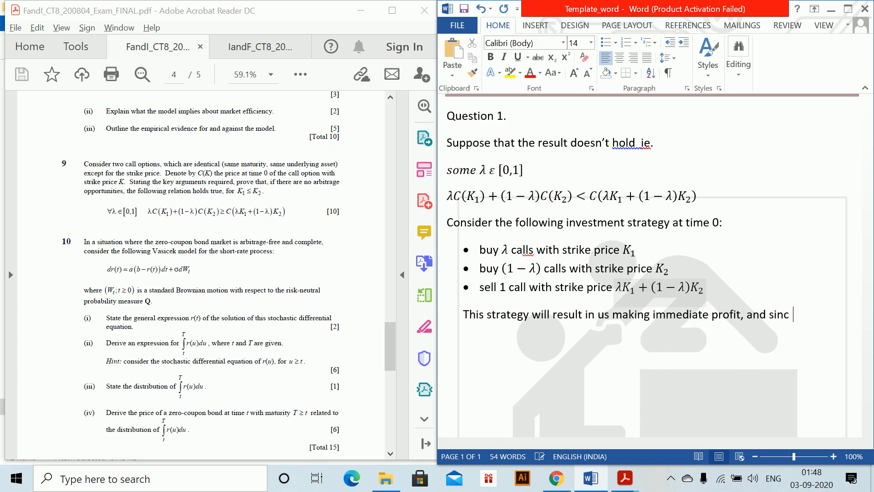
key(BackSpace)
key(BackSpace)
key(BackSpace)
key(BackSpace)
key(BackSpace)
key(BackSpace)
key(BackSpace)
key(BackSpace)
key(BackSpace)
text(...)
key(Return)
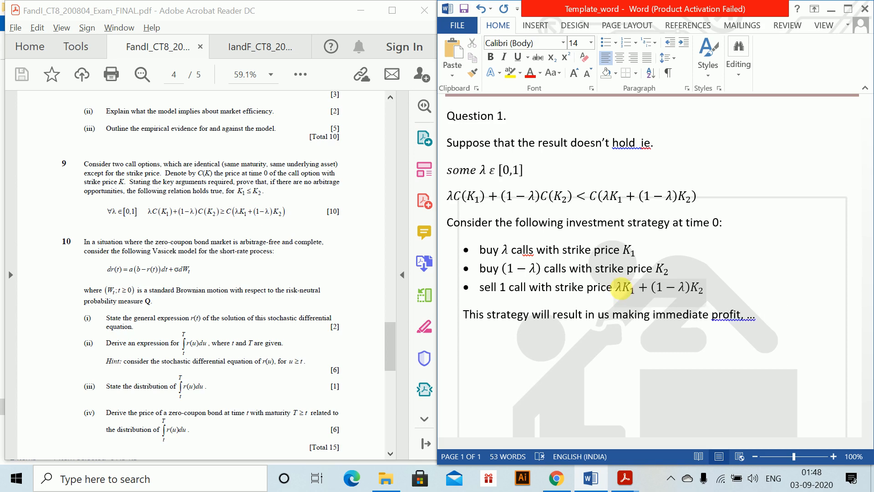
- Insert an equation on the new line with the first payoff term, λ max(Sₜ − K₁, 0)
key(alt+equal)
text(\lambda )
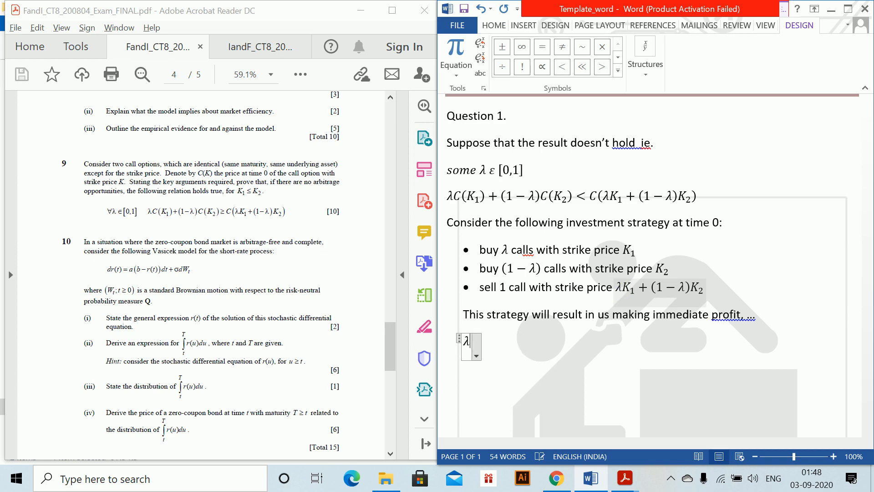
text(max (/S_y)
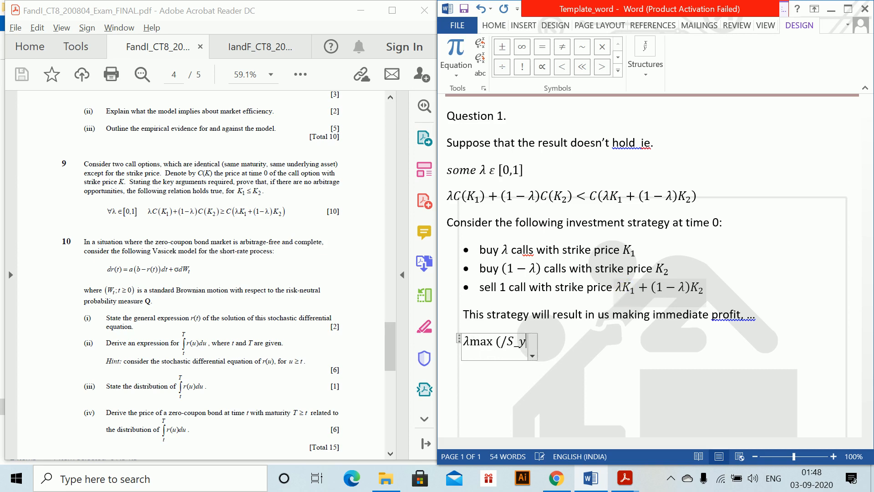
key(BackSpace)
key(BackSpace)
key(BackSpace)
key(BackSpace)
text(S_t)
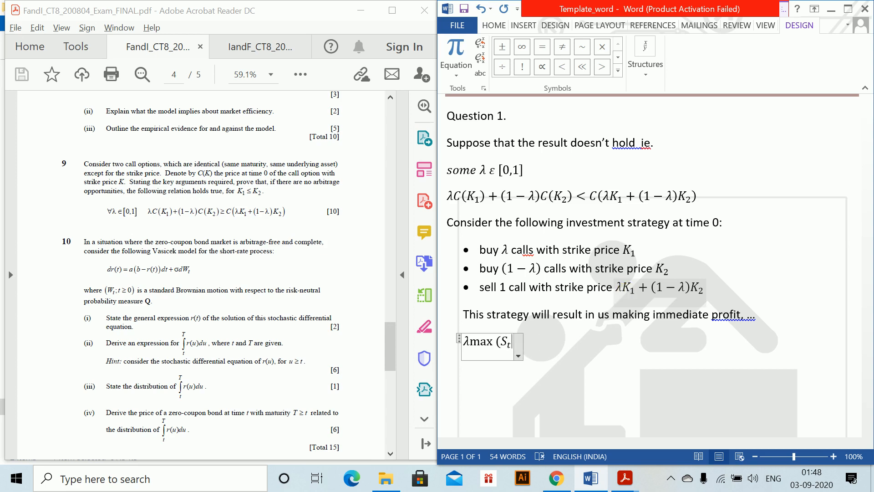
text( -K_)
text(1 )
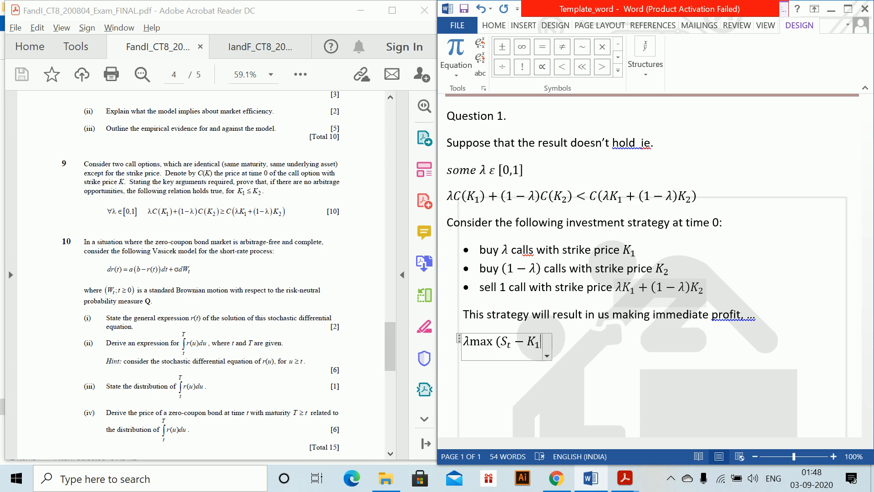
text(,0) )
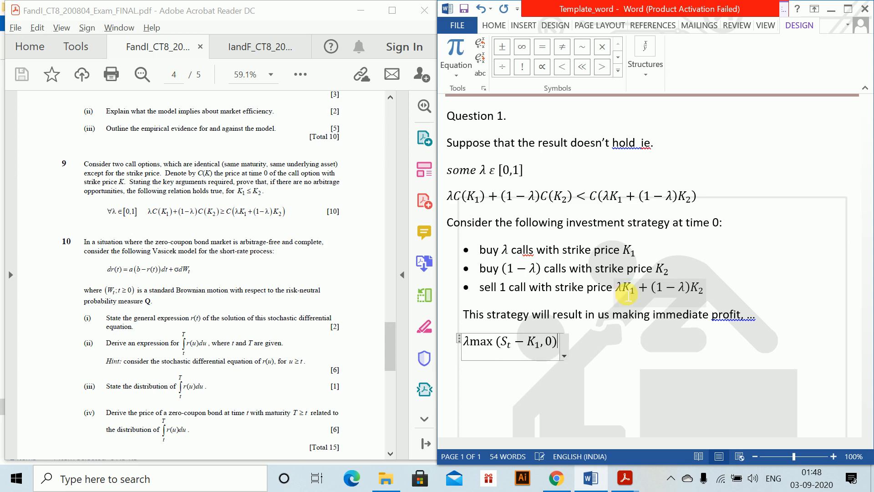
- Add the second payoff term, + (1 − λ) max(Sₜ − K₂, 0), to the equation
text(+)
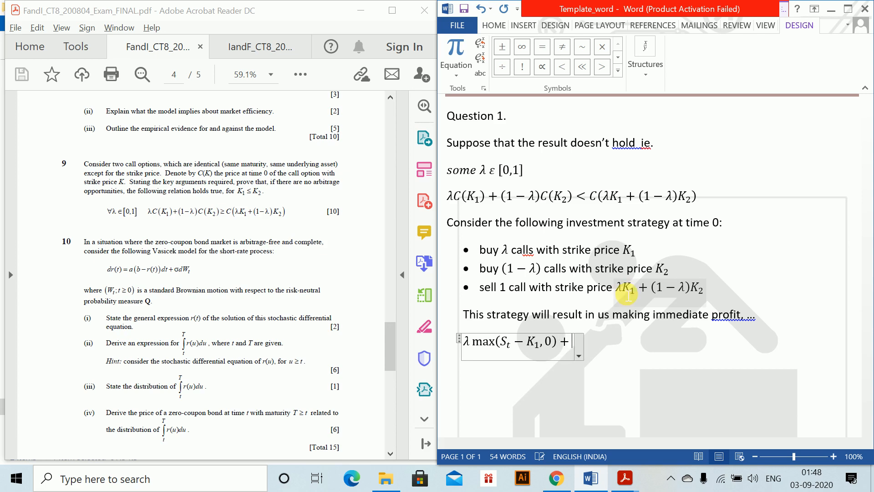
text((1-)
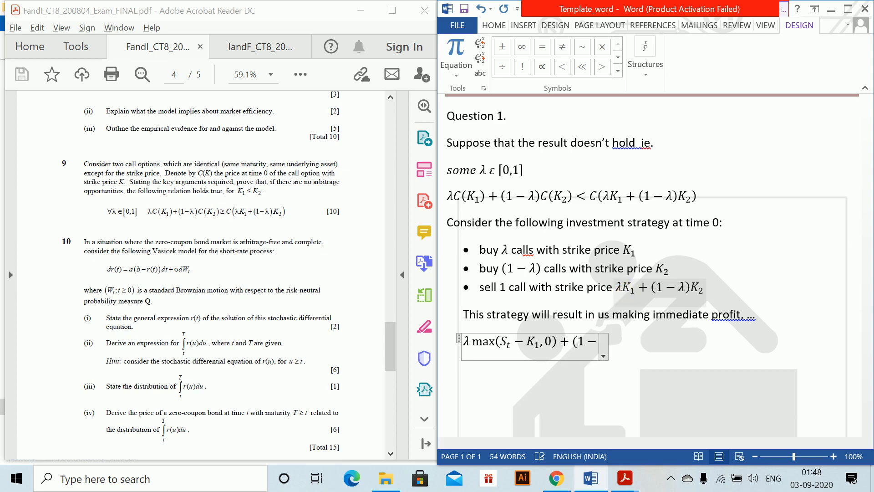
text(\lambda )
text()max()
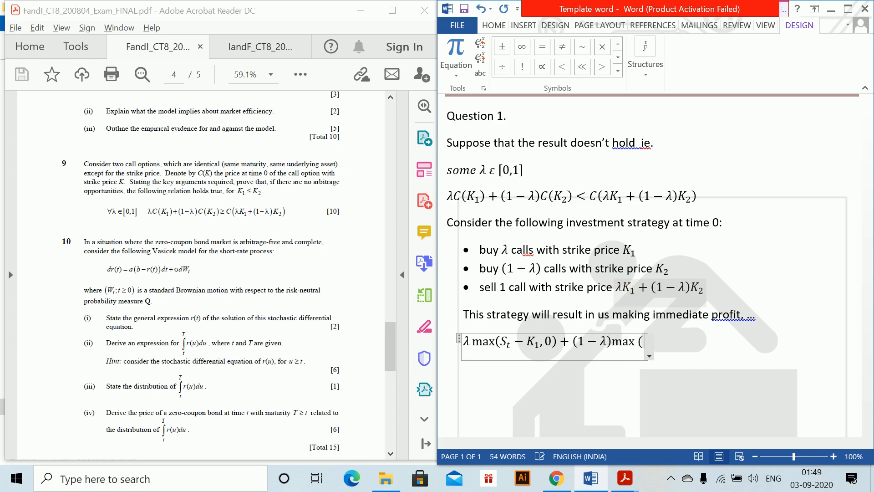
text(S_t )
text(-K_2 )
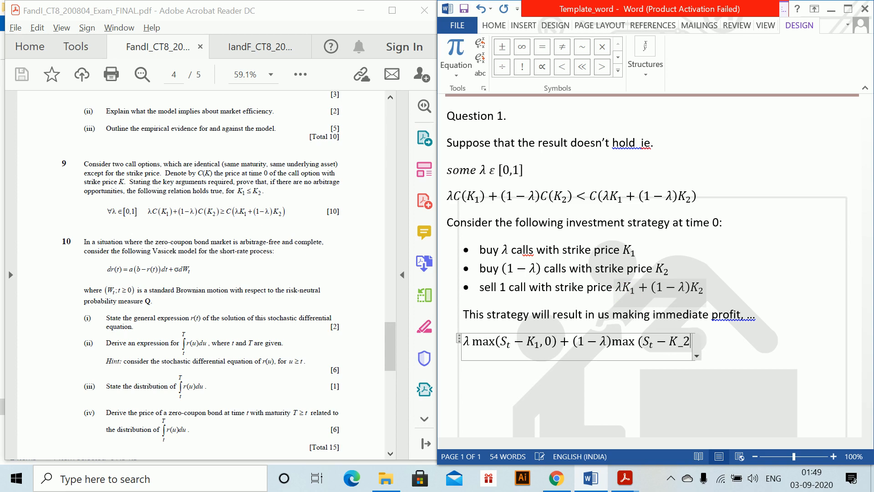
text(,0))
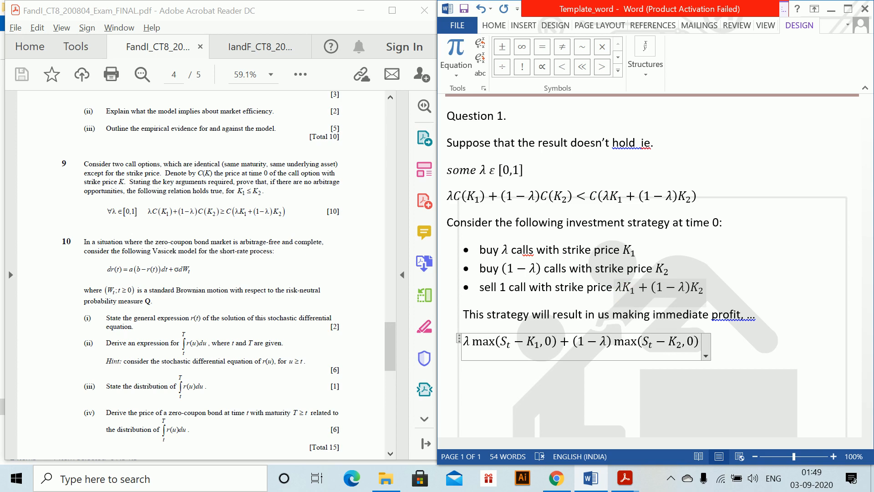
- Continue the payoff equation with the start of the third term, − max (Sₜ − (
text( -max)
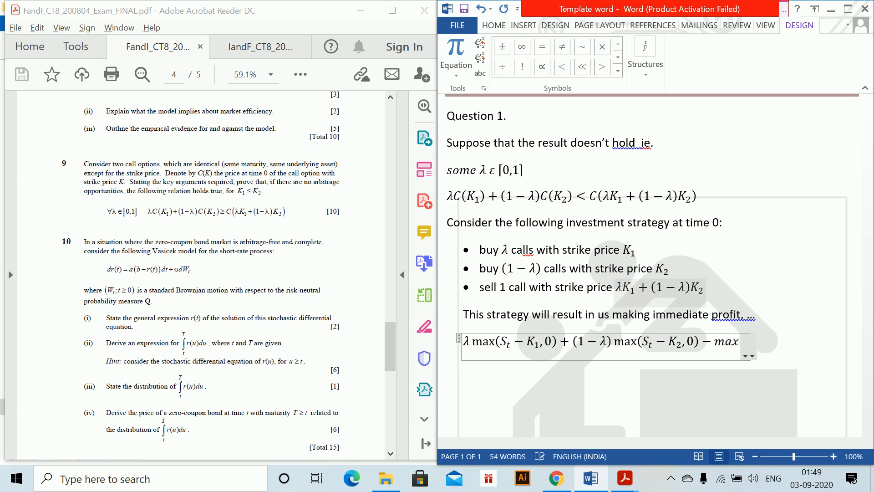
text( (S)
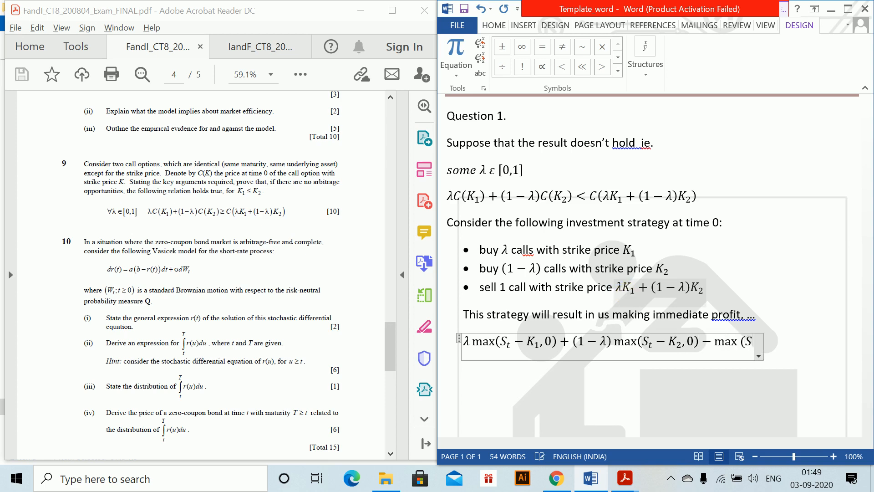
text(_t-)
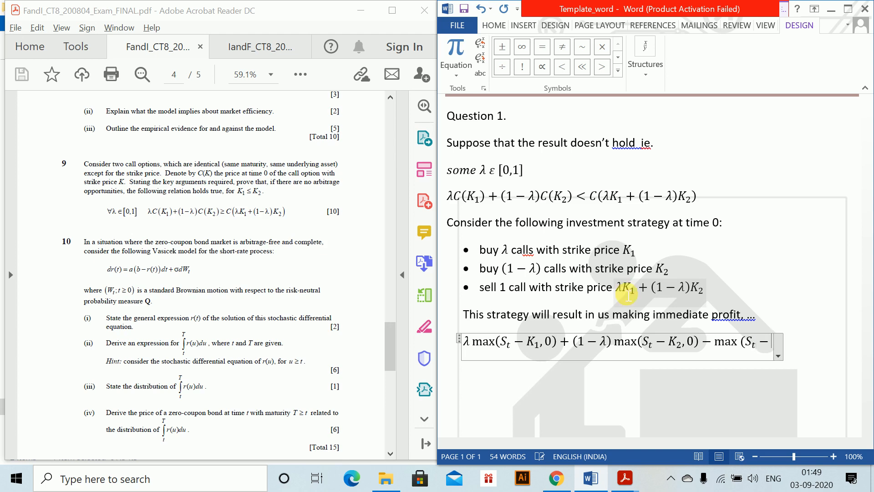
text(()
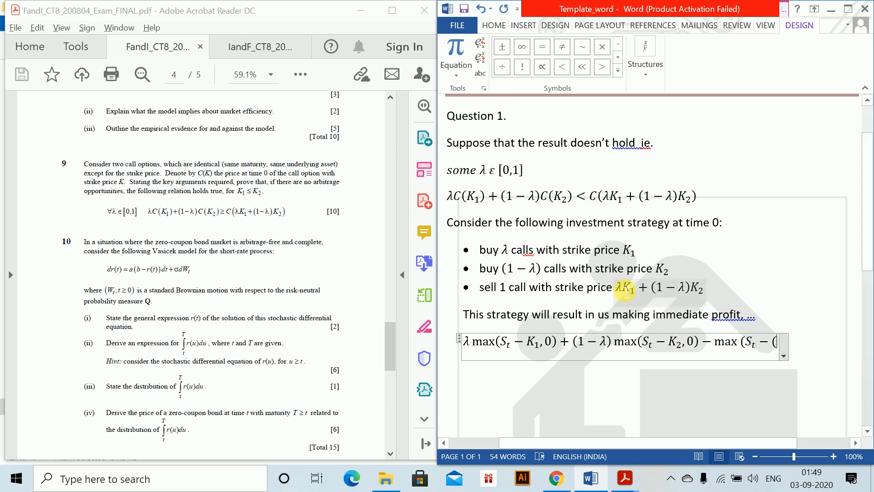
- Copy the strike price expression λK₁ + (1 − λ)K₂ from the third bullet into the end of the payoff equation
click(626, 291)
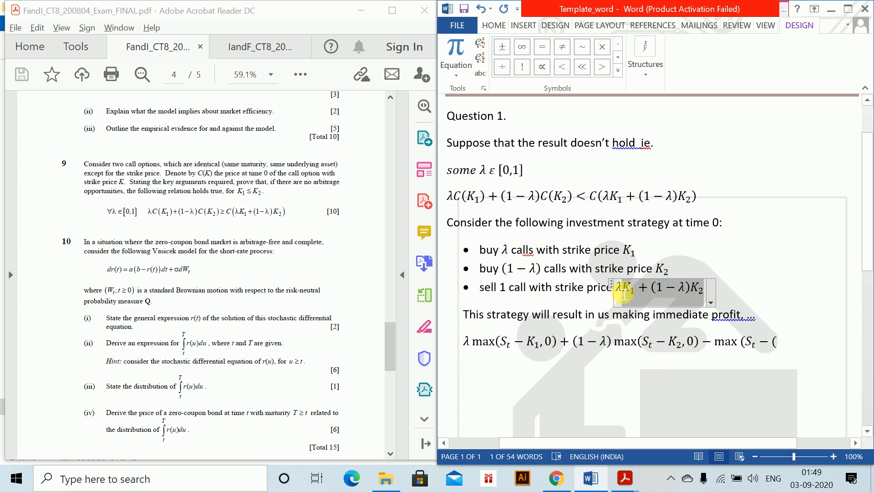
drag(624, 295, 708, 296)
drag(626, 293, 724, 300)
key(ctrl+c)
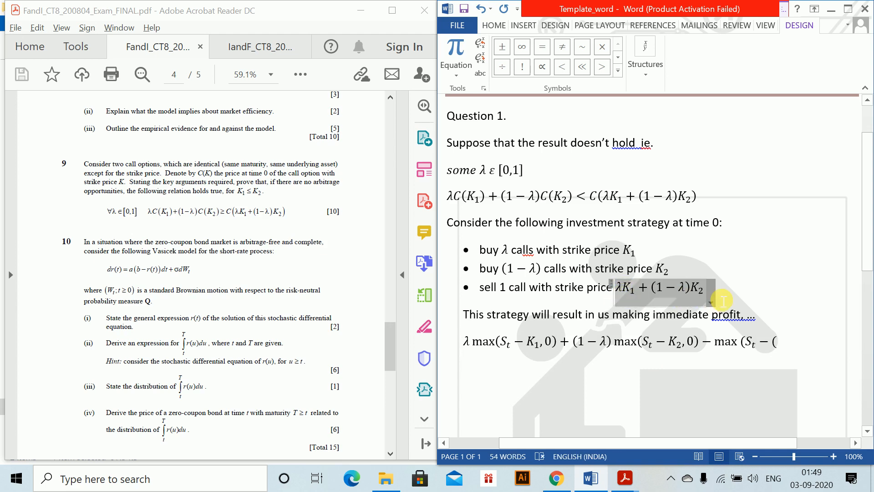
click(781, 345)
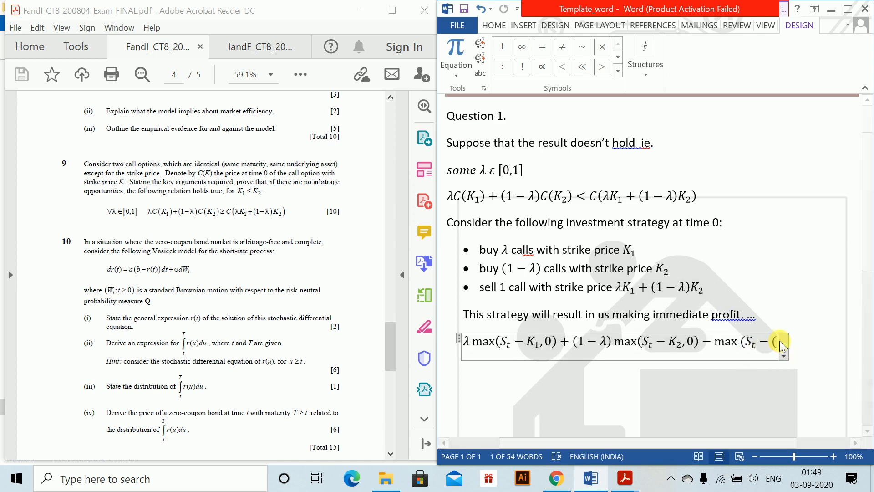
key(ctrl+v)
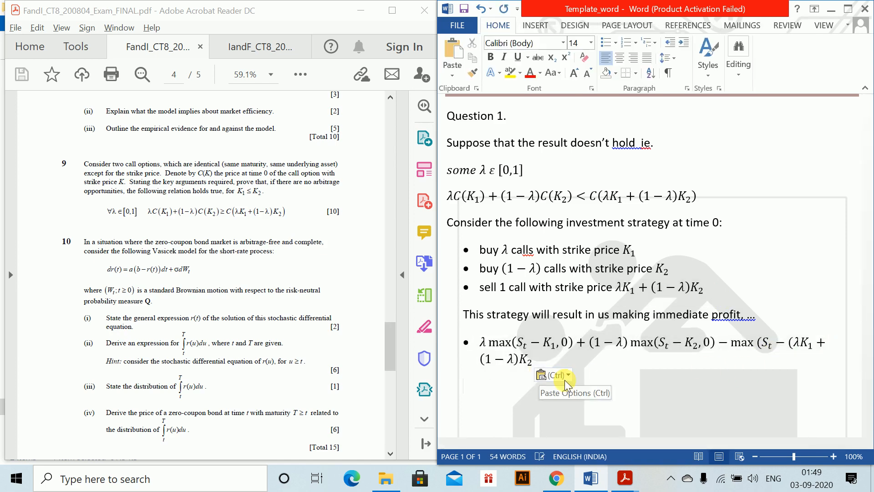
- Finish the payoff equation with , 0) ≥ 0 and start a new line below it
text())
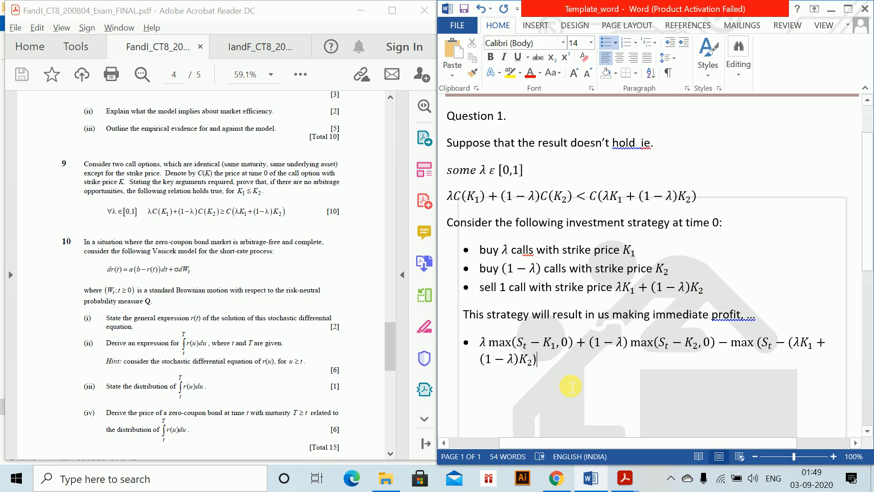
key(BackSpace)
text(, 0)
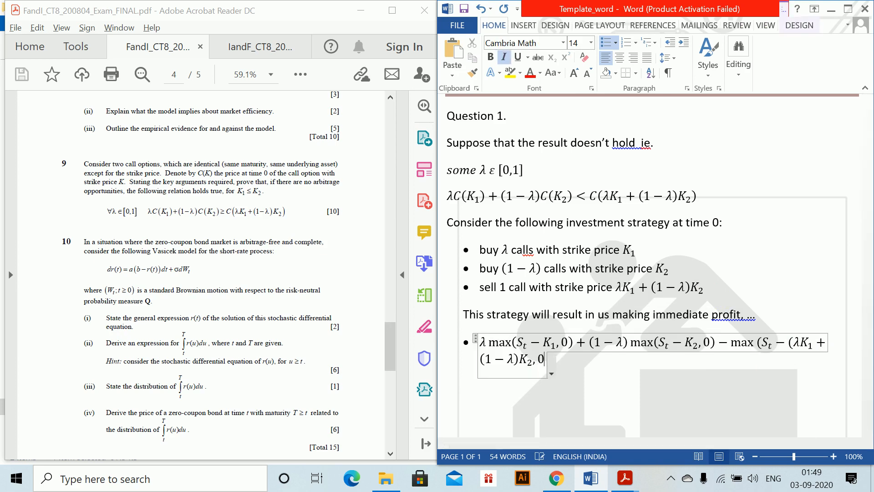
text())
text(>=0)
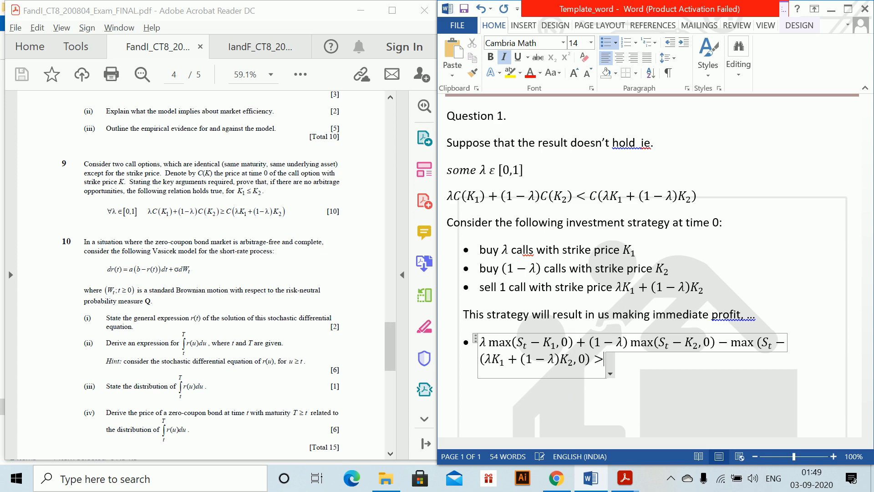
key(Right)
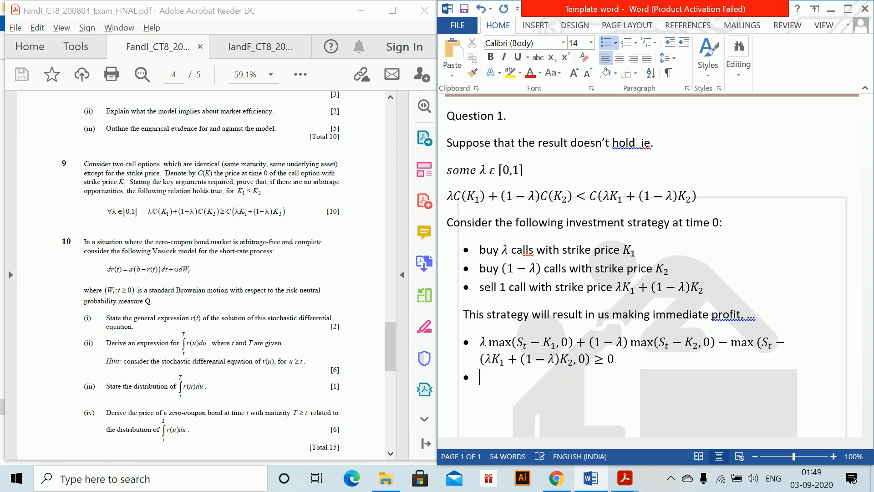
- Remove the bullet from the new line and write "Since Sₜ > K₁ > K₂" on it, with the inequality as an equation
key(Up)
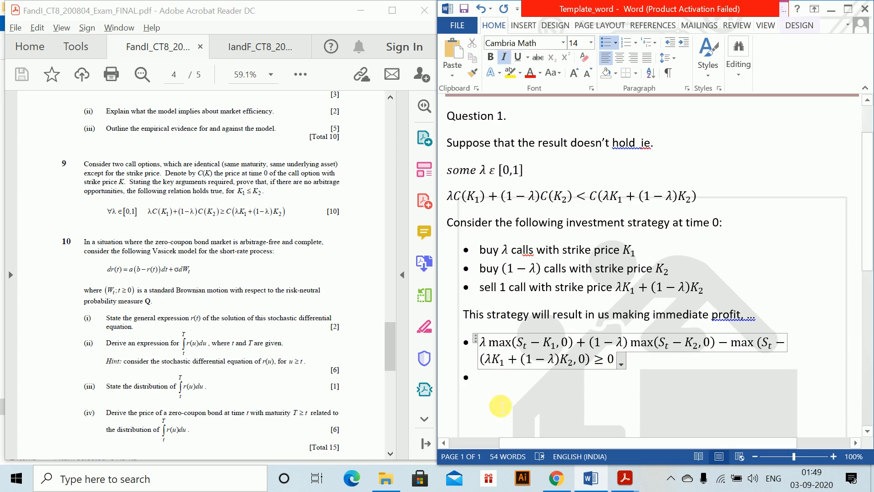
click(486, 383)
key(BackSpace)
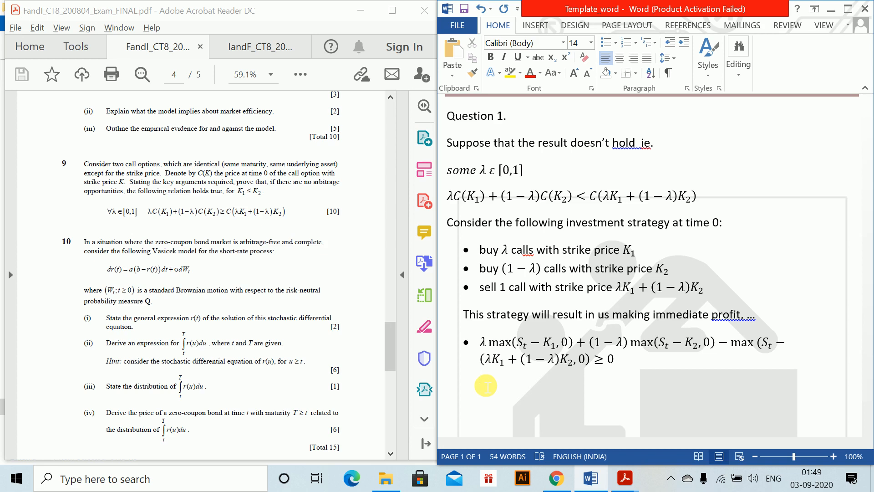
text(Since)
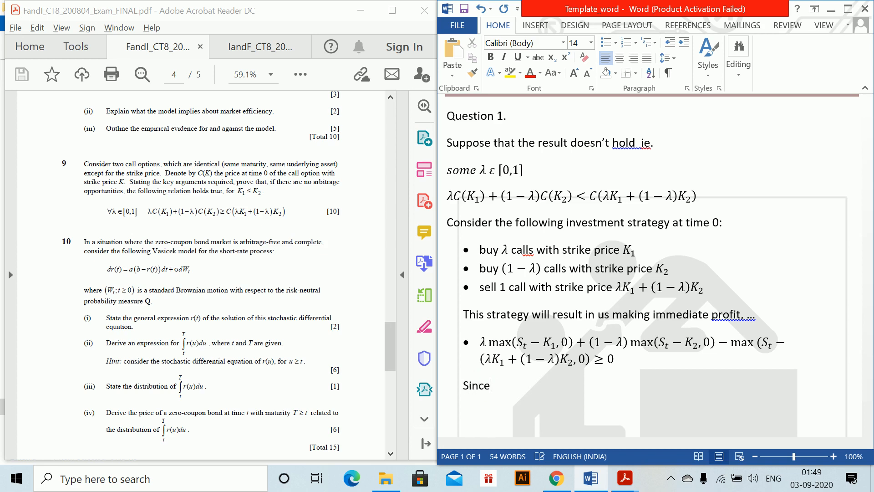
key(alt+equal)
text(S_t)
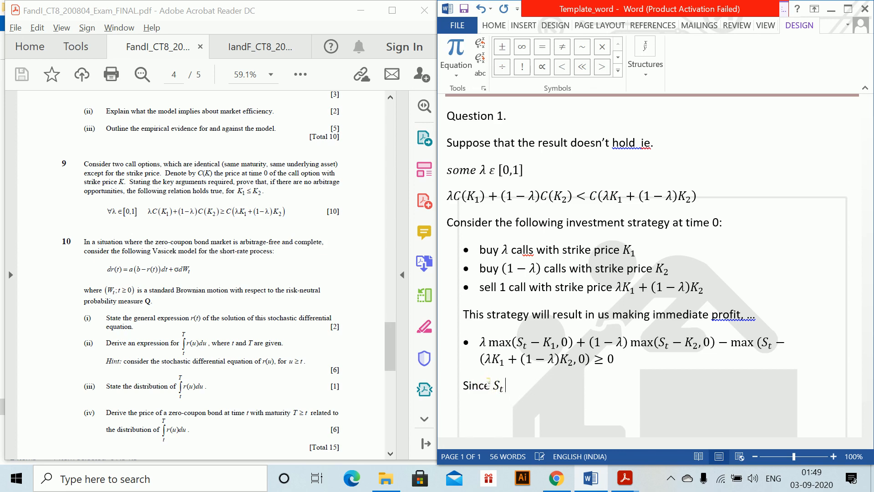
text( >K_1 >K_2)
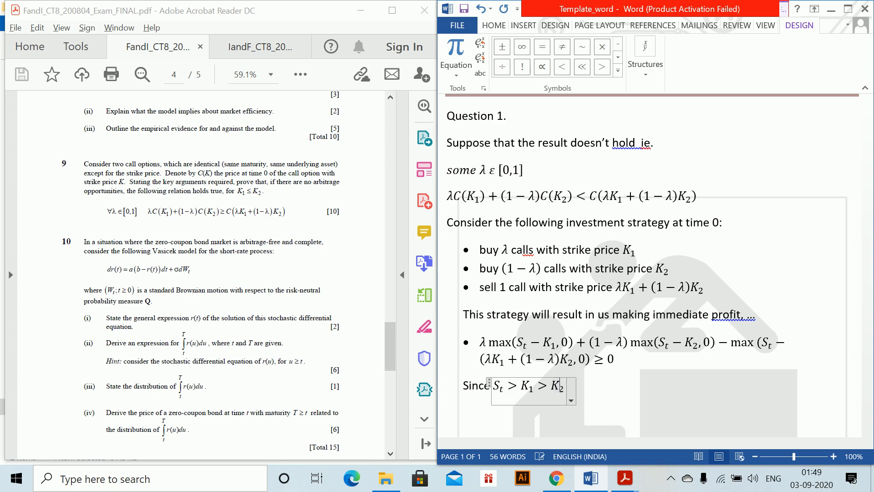
- Swap the subscripts of the two strike prices so the inequality reads Sₜ > K₂ > K₁
key(Left)
key(Left)
key(Right)
key(Right)
key(BackSpace)
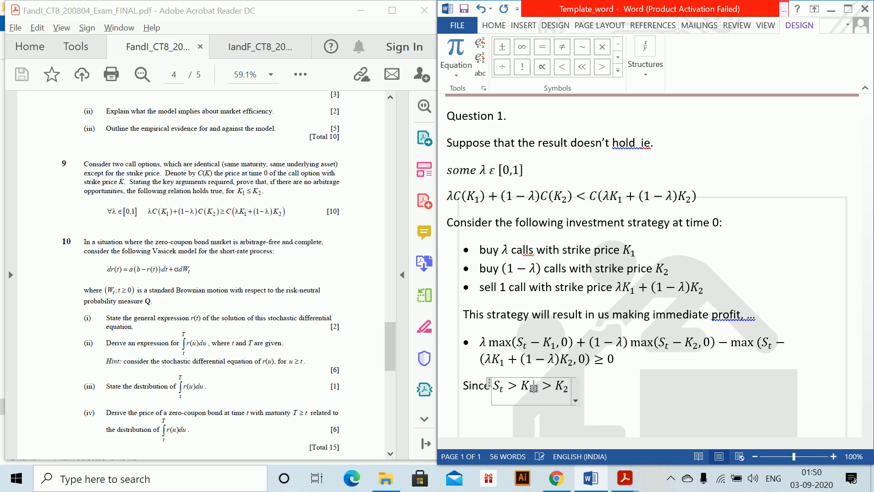
text(2)
key(Right)
key(Right)
key(BackSpace)
text(1)
key(Right)
- Extend the inequality with ", then Sₜ >"
text(, them)
key(BackSpace)
key(BackSpace)
key(BackSpace)
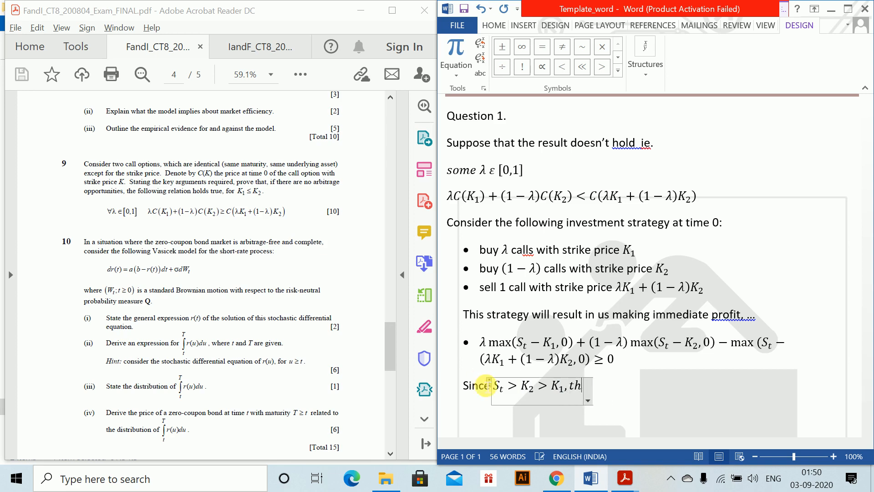
text(en S)
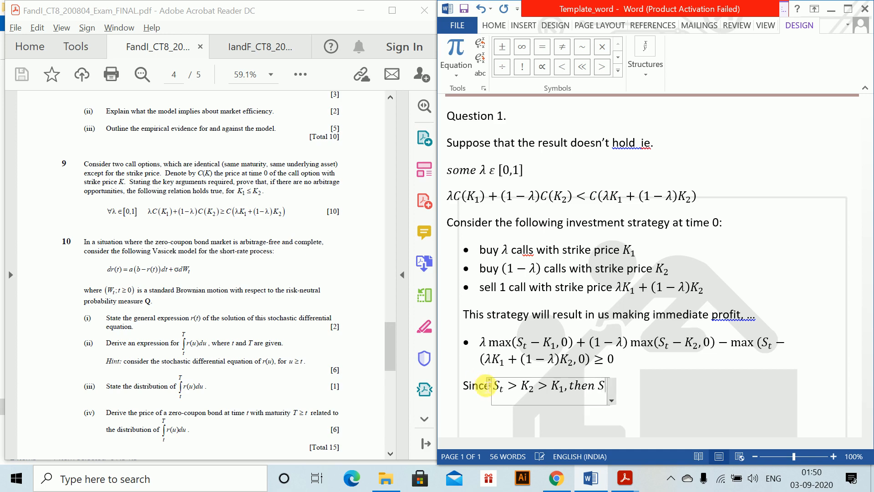
text(_t >)
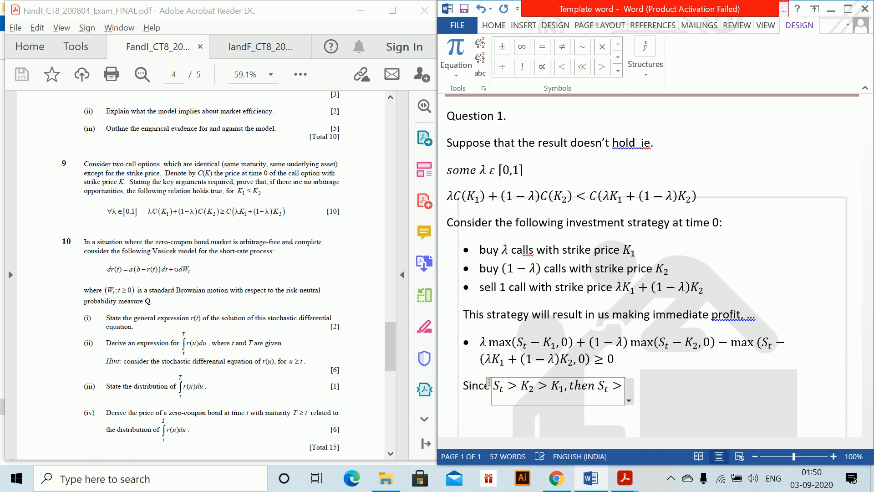
- Complete the "Since" line with the copied expression λK₁ + (1 − λ)K₂ and keep the line free of a bullet
text(λK1 + (1 − λ)K2)
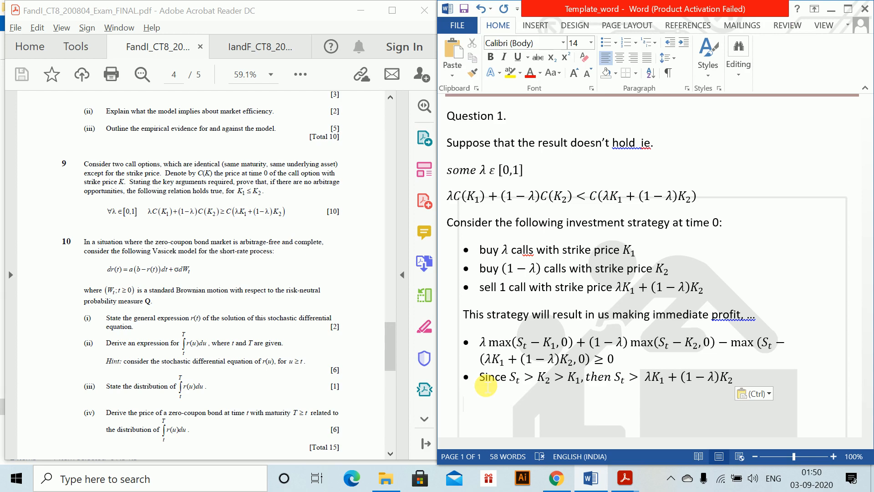
key(ctrl+z)
text(λK1 + (1 − λ)K2)
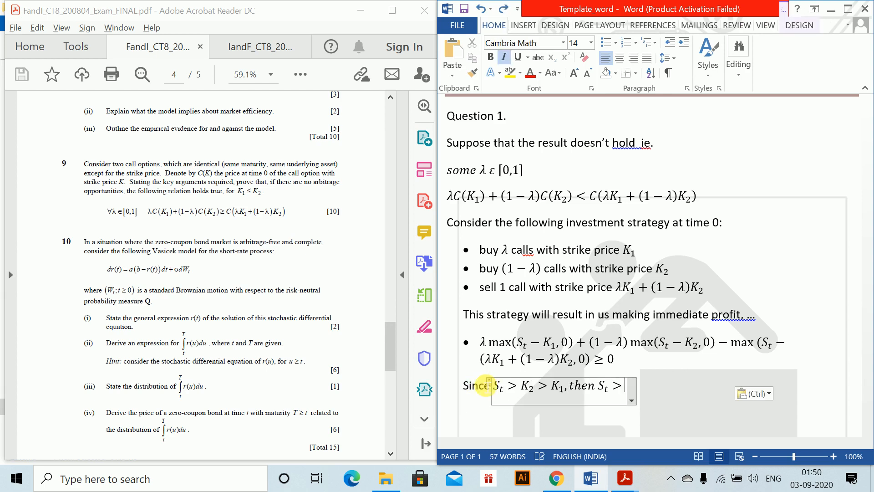
click(484, 385)
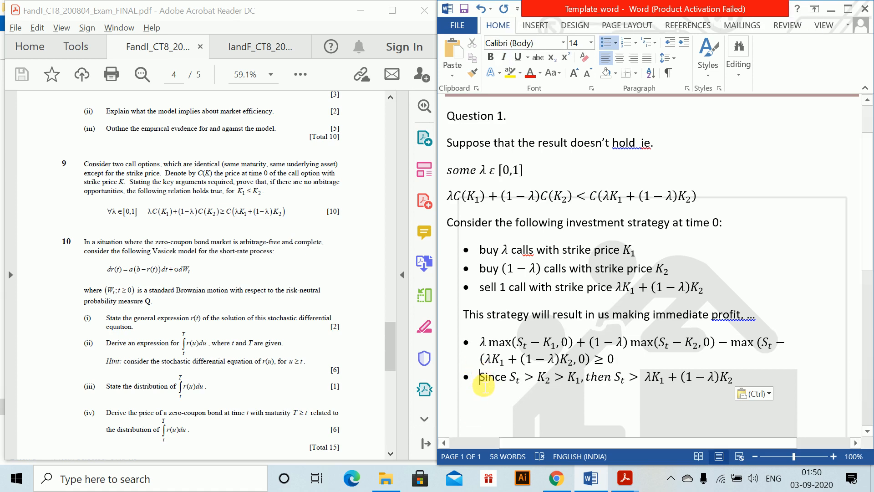
key(BackSpace)
key(BackSpace)
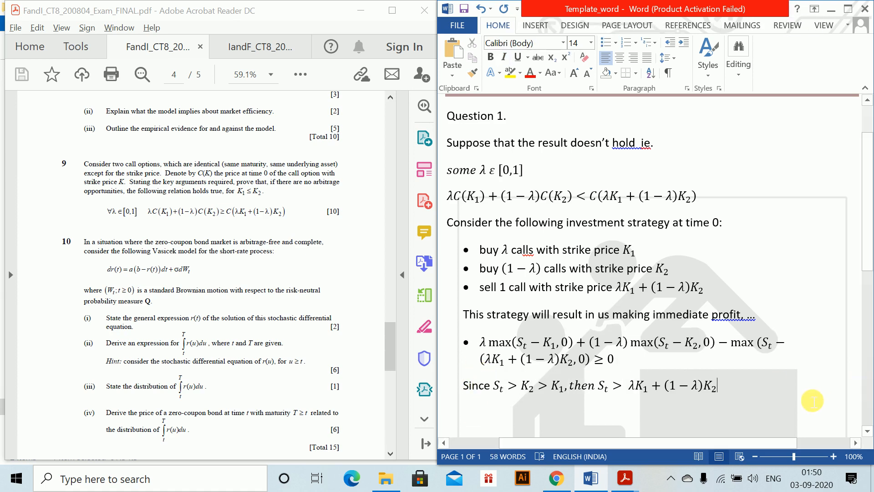
- Insert an equation on a new line below, beginning with = λ(S_T − K₁) +
key(Return)
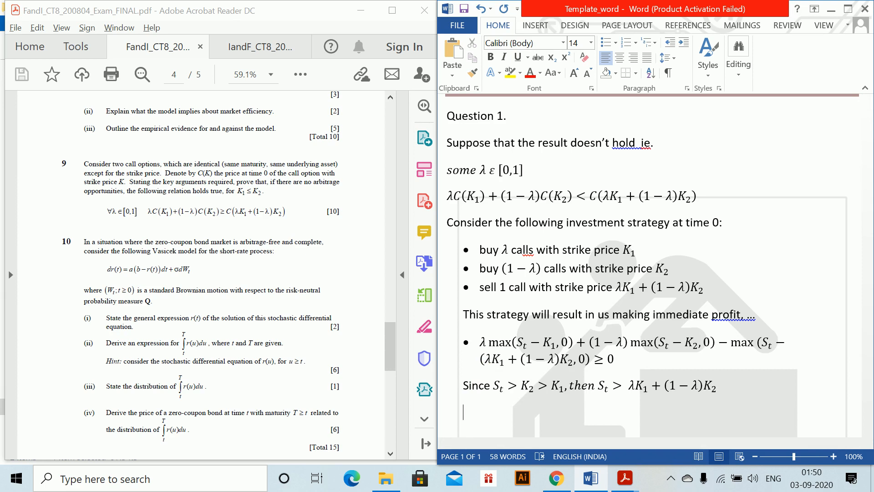
key(alt+=)
text(=)
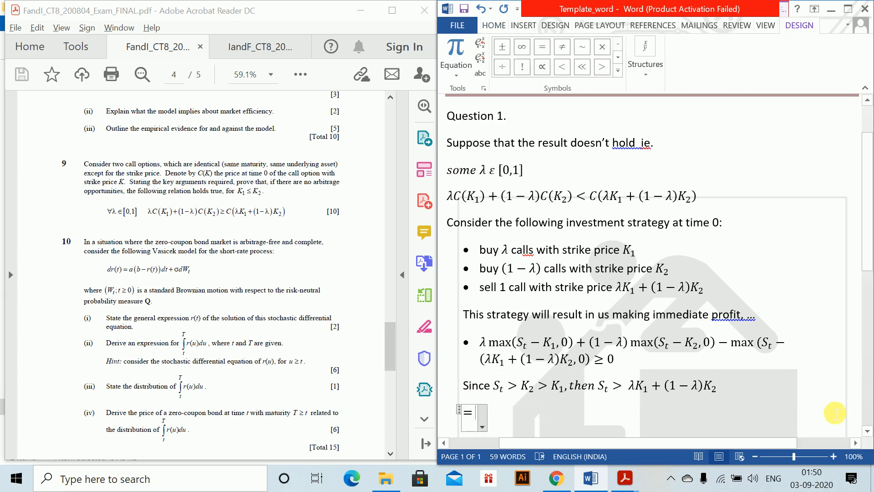
text(λK1 + (1 − λ)K2)
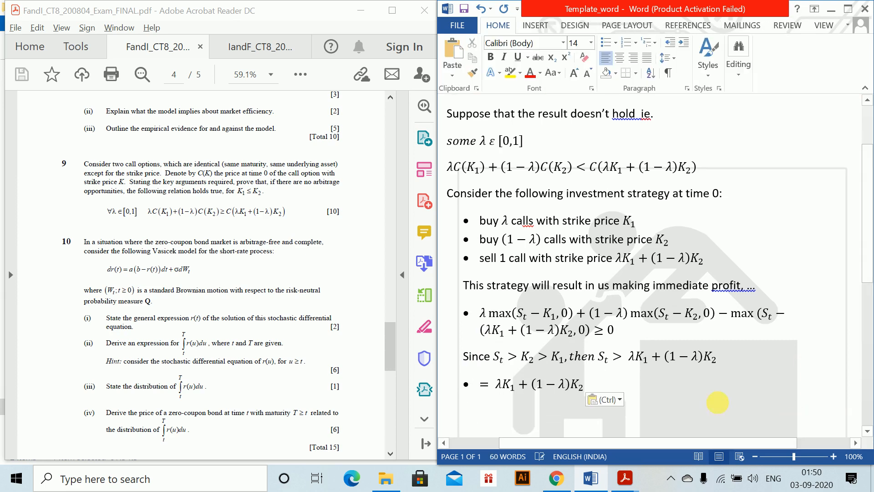
text(\lambda)
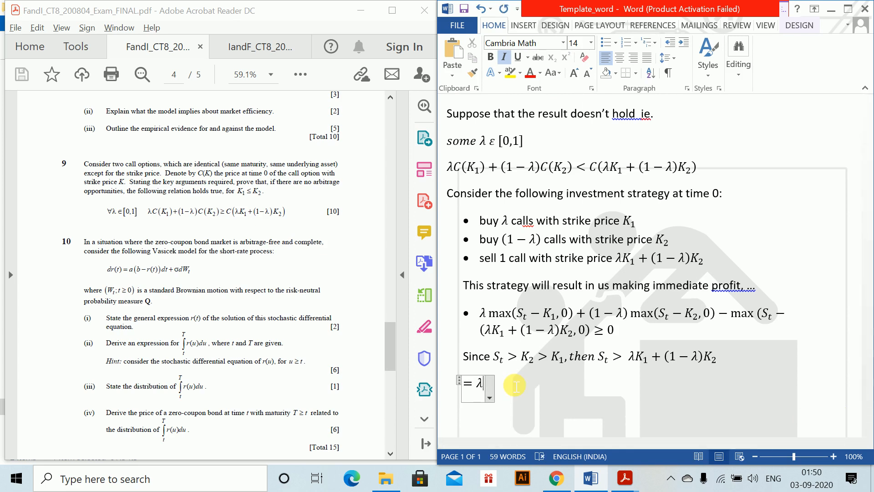
text( (S_T)
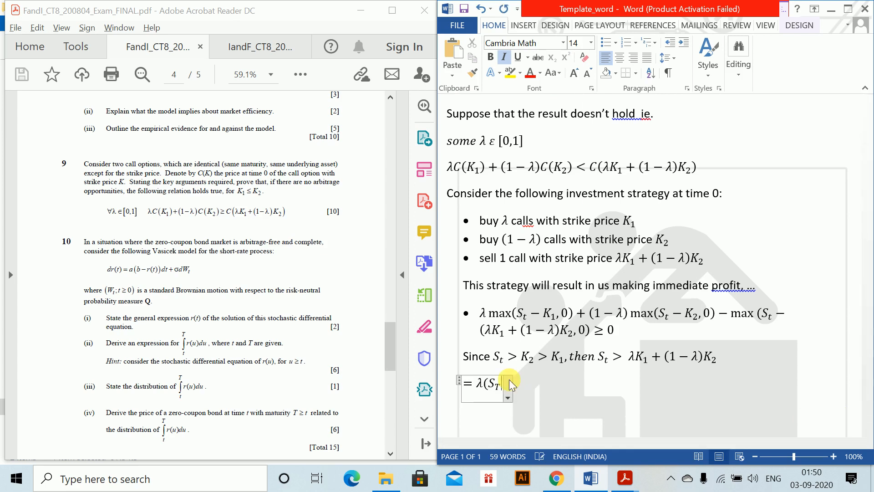
text( -K_)
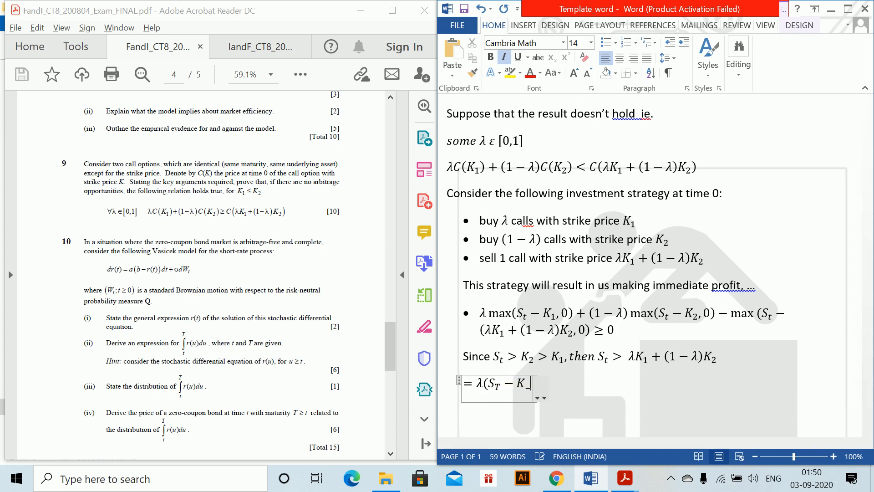
text(1)+)
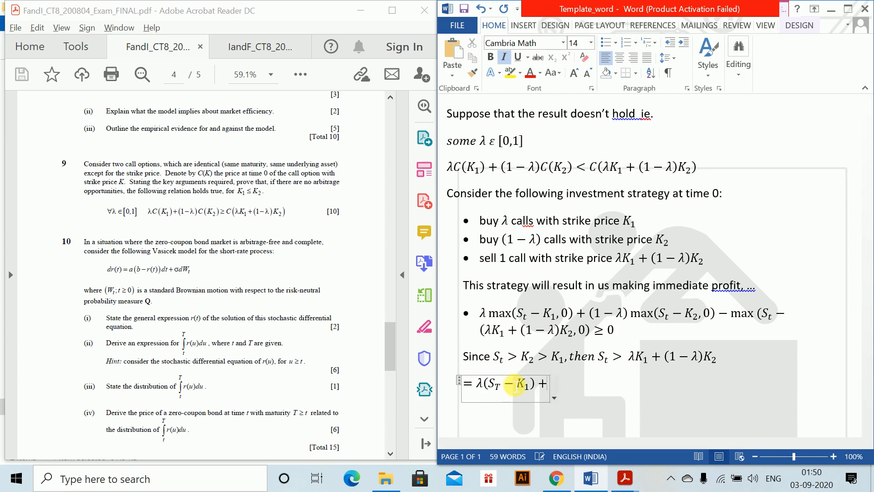
- Continue the payoff equation after the plus sign with the factor (1 − λ)
text((!-\lam)
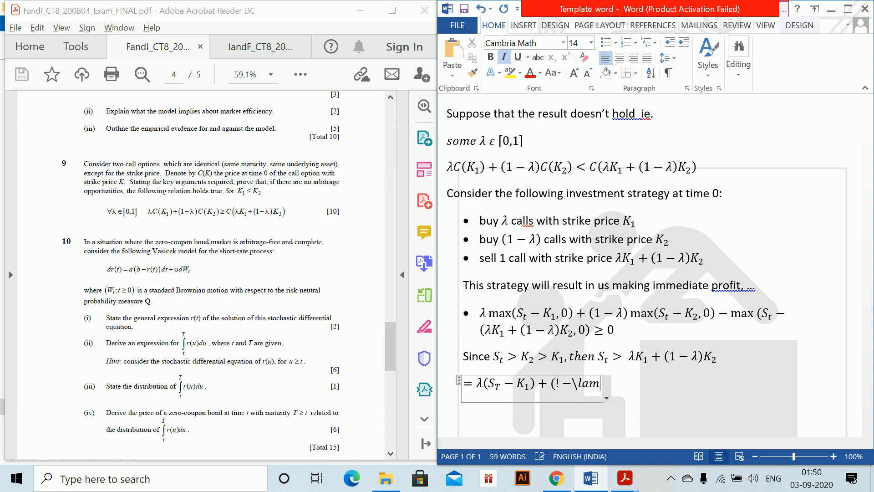
text(bda)
key(BackSpace)
key(BackSpace)
key(BackSpace)
key(BackSpace)
key(BackSpace)
key(BackSpace)
key(BackSpace)
key(BackSpace)
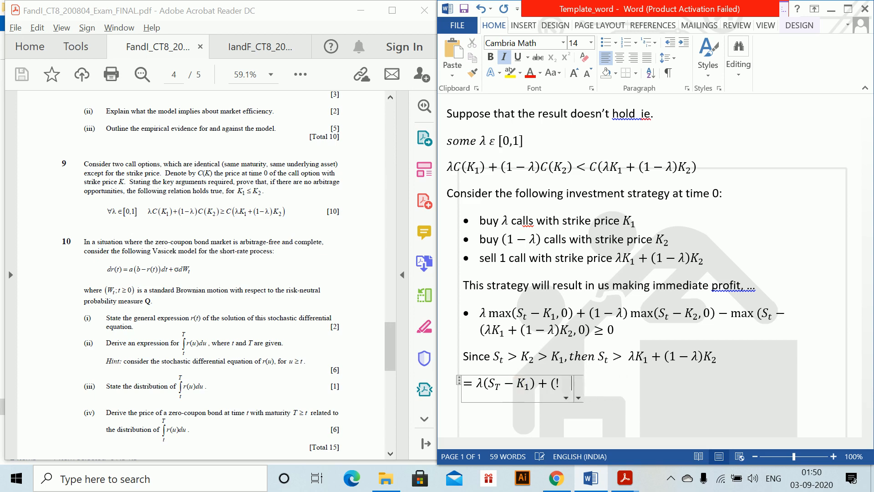
key(BackSpace)
text(1-\la)
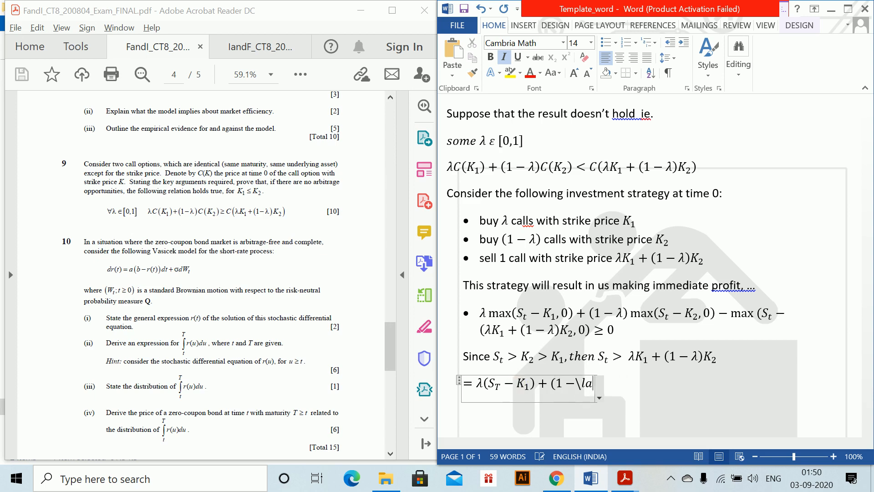
text(mbda )
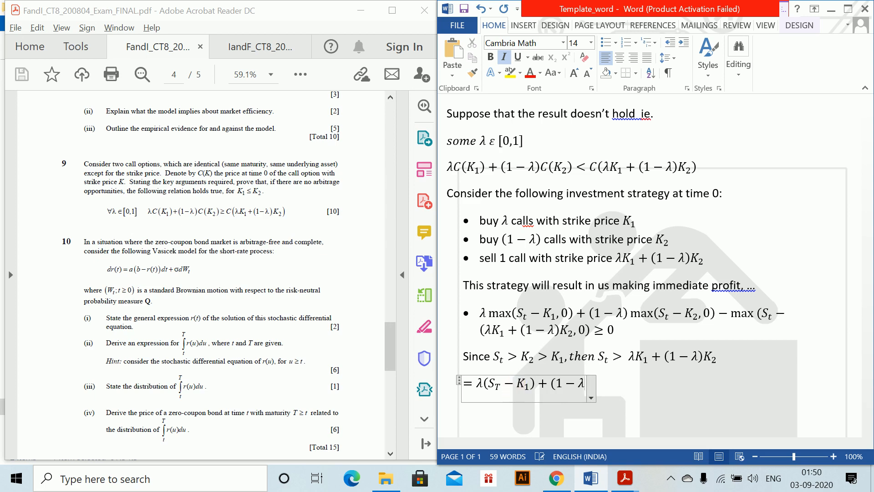
text())
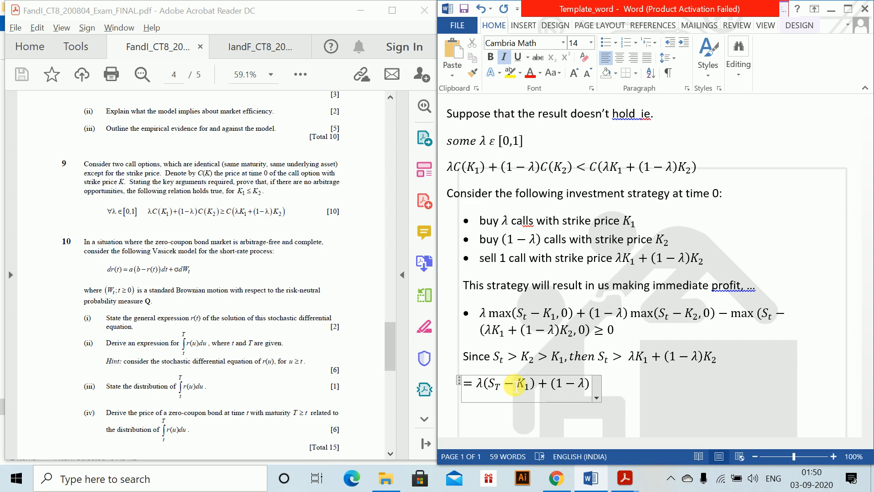
- Multiply the (1 − λ) factor by (S_T − K₂) and add a minus sign after it
text((S_)
text(T-K)
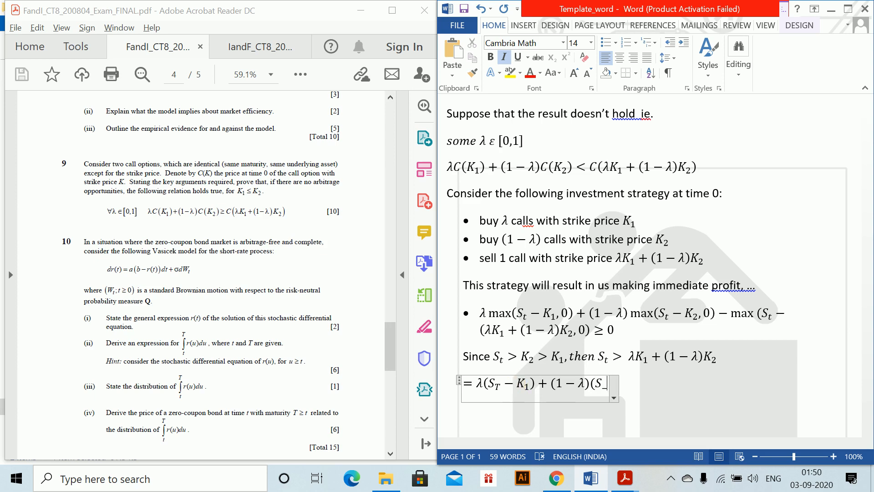
text(_2))
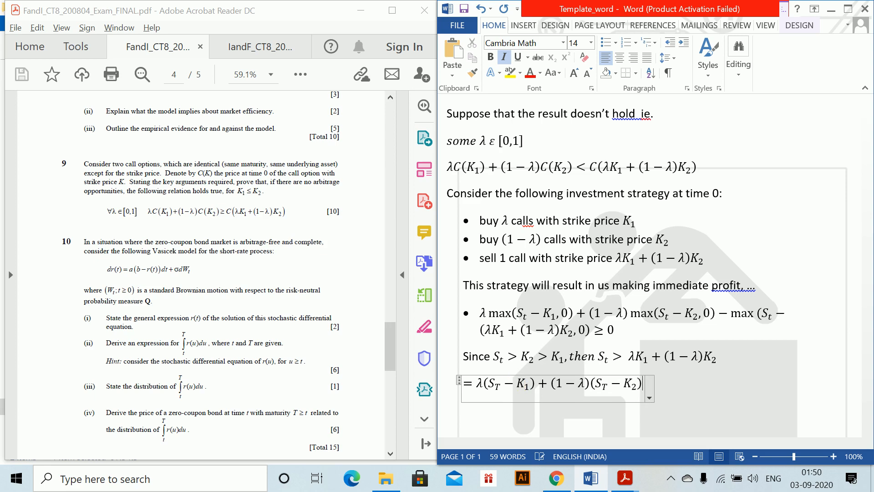
text(-)
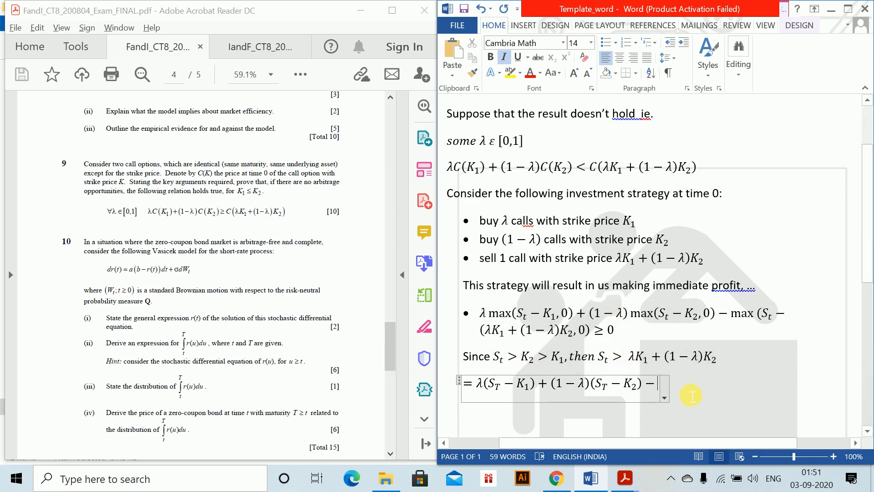
- Add the subtracted term (Sₜ − followed by the copied expression λK₁ + (1 − λ)K₂
text((S_)
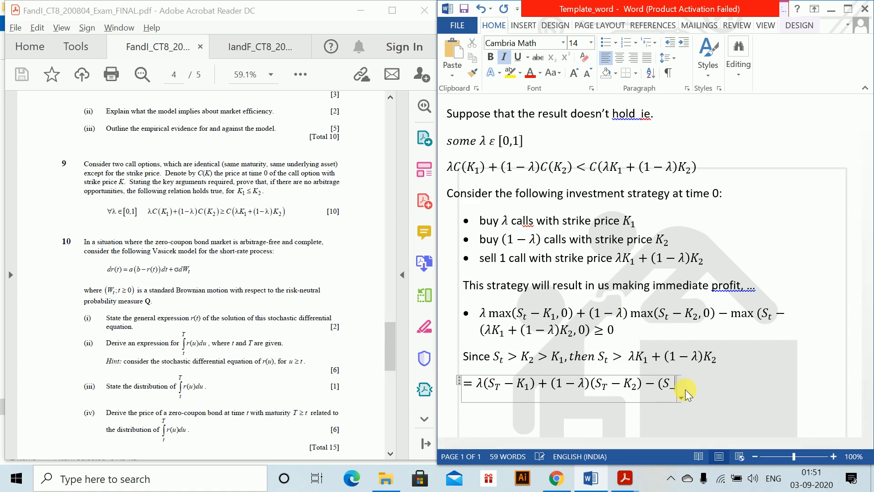
text(t-\lam)
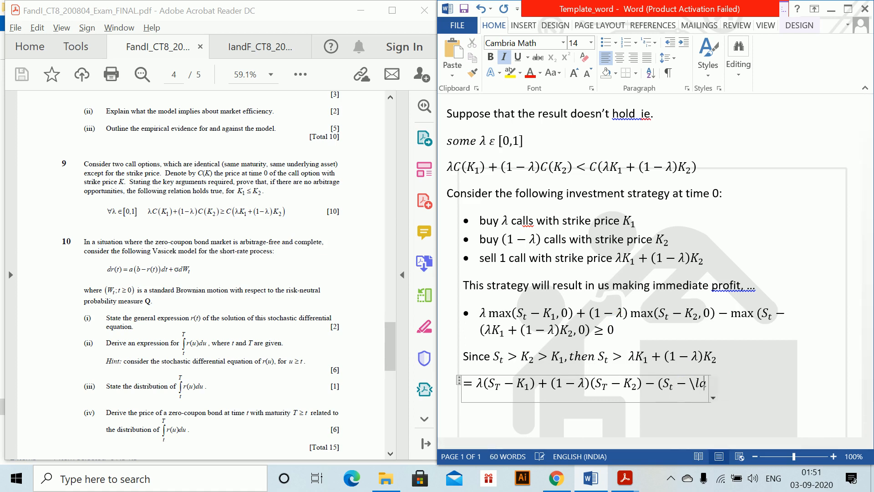
key(BackSpace)
key(BackSpace)
key(BackSpace)
key(BackSpace)
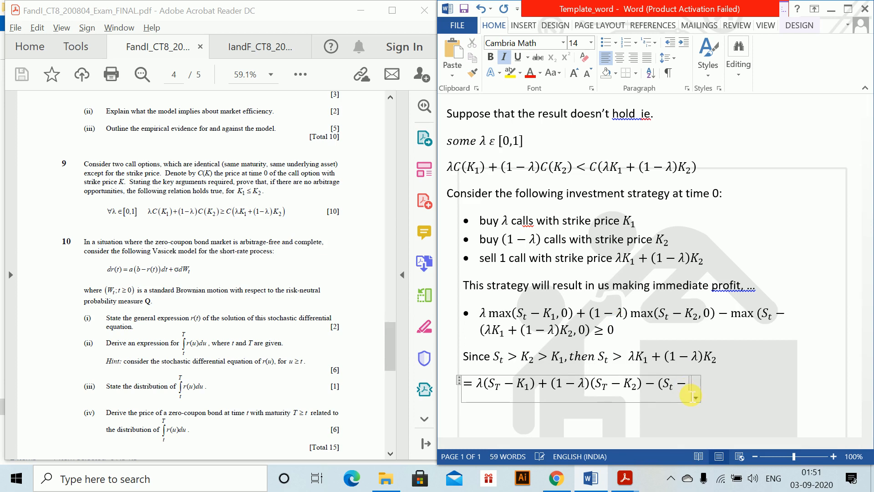
text(λK1 + (1 − λ)K2)
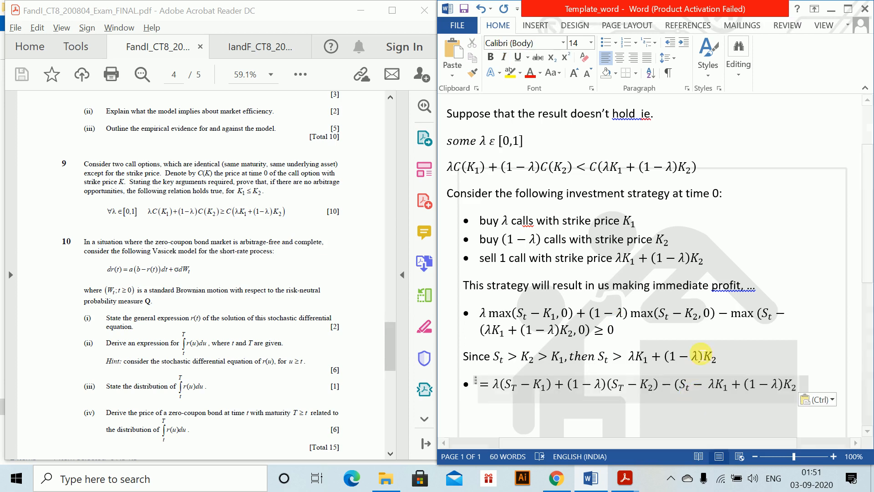
- Remove the bullet from the payoff equation line and close the final term's parenthesis after K₂
click(484, 387)
key(BackSpace)
key(BackSpace)
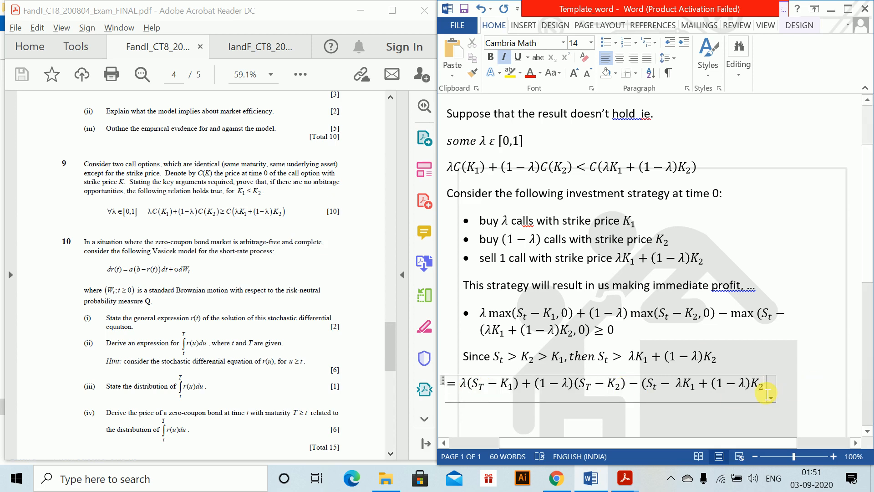
text())
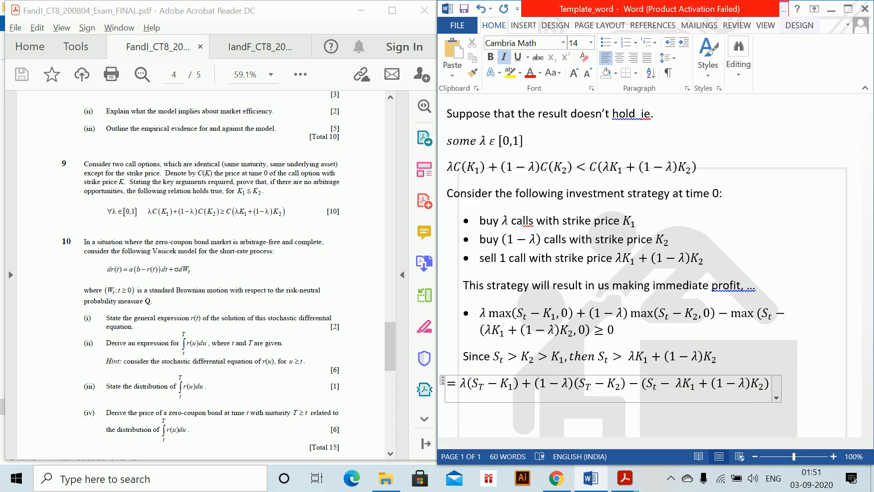
- Insert an equation reading = 0 on a new line below the payoff expression
key(Return)
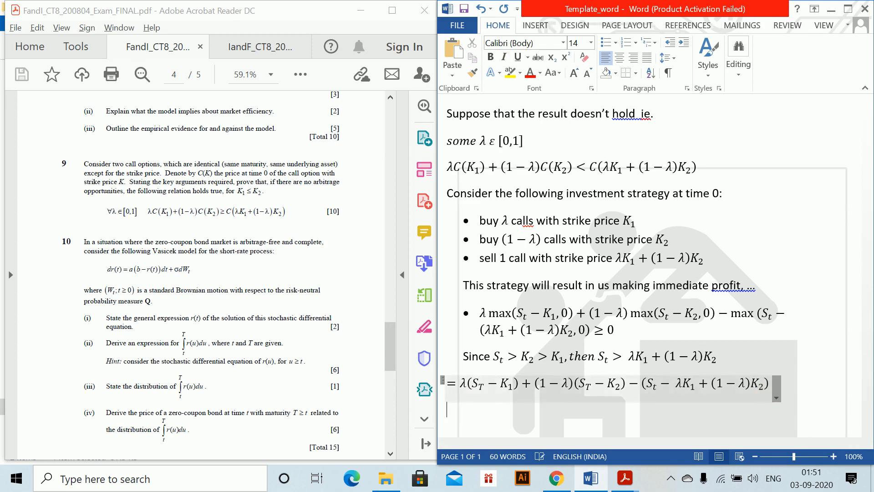
key(alt+equal)
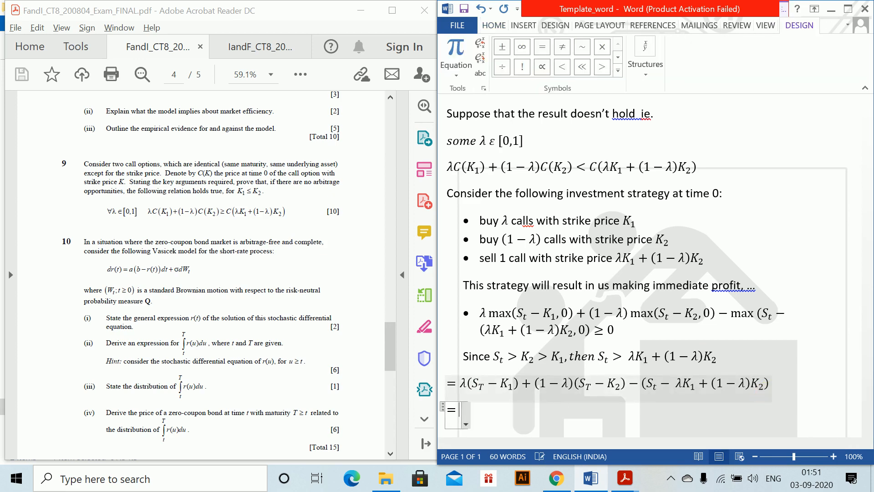
text(=0)
key(Return)
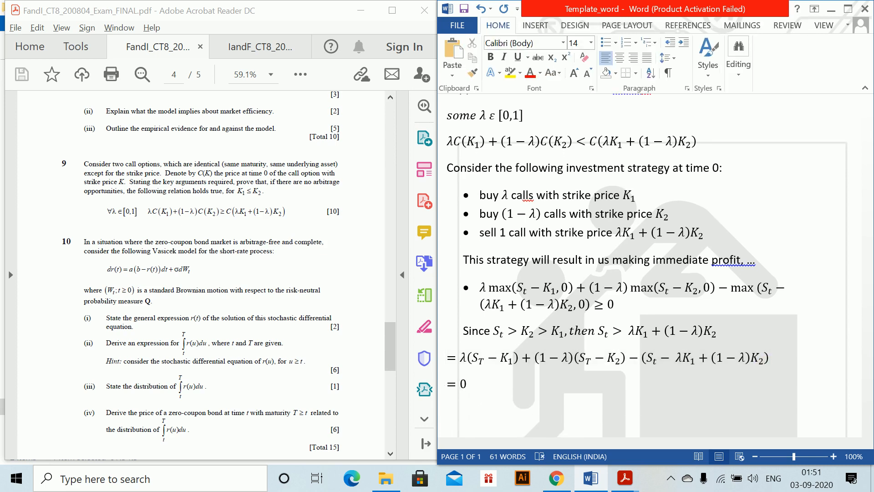
- Start the next case on a new line with "If" followed by an inline equation beginning Sₜ ≤
text(If)
key(alt+equal)
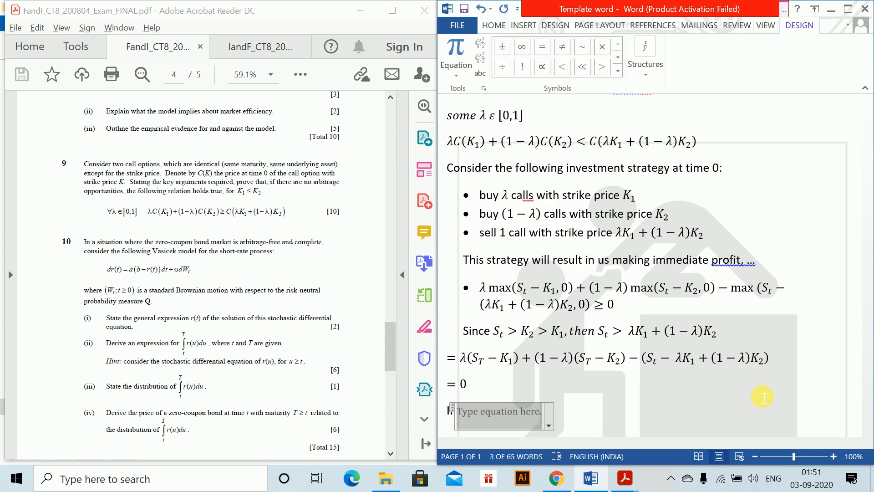
text(S_t )
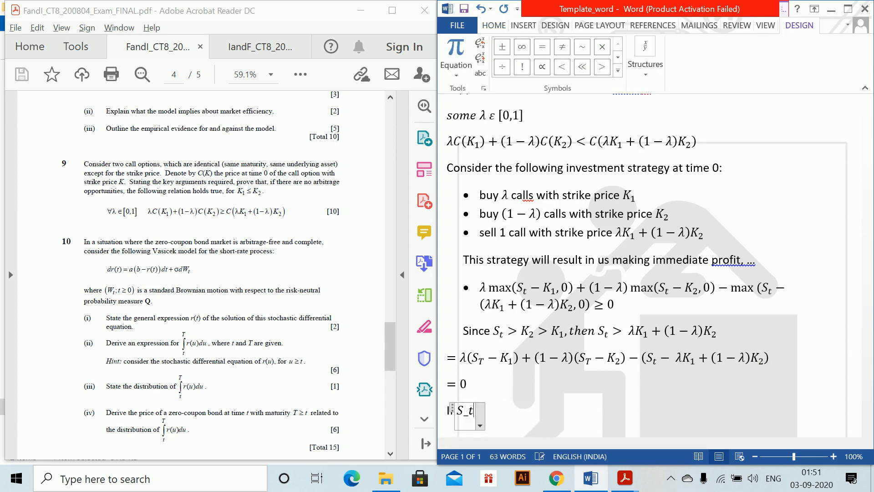
text(<=)
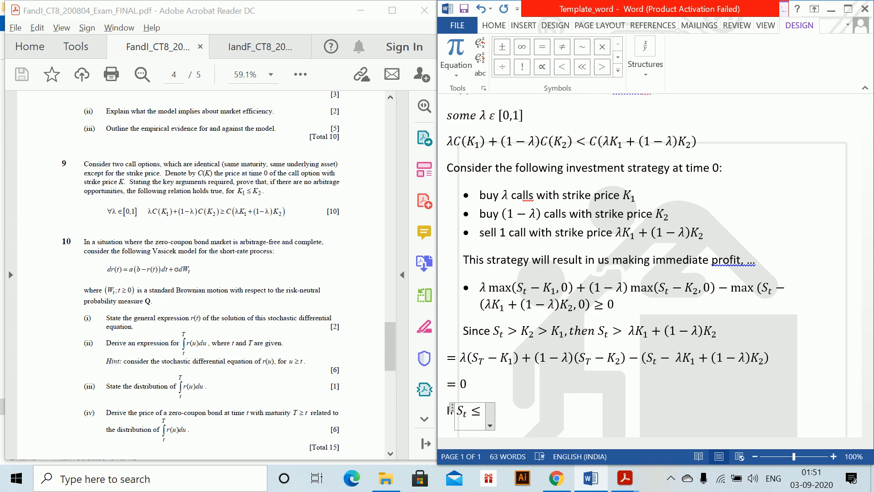